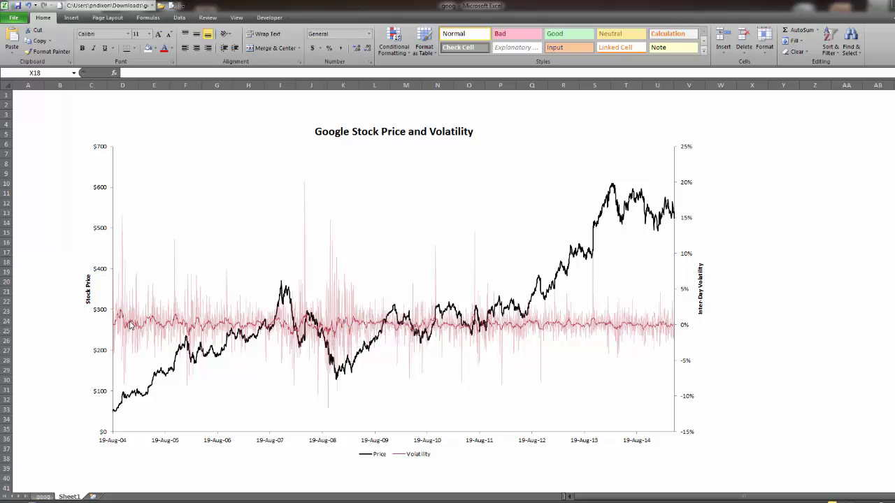
pyautogui.moveTo(130, 325)
pyautogui.moveTo(168, 308)
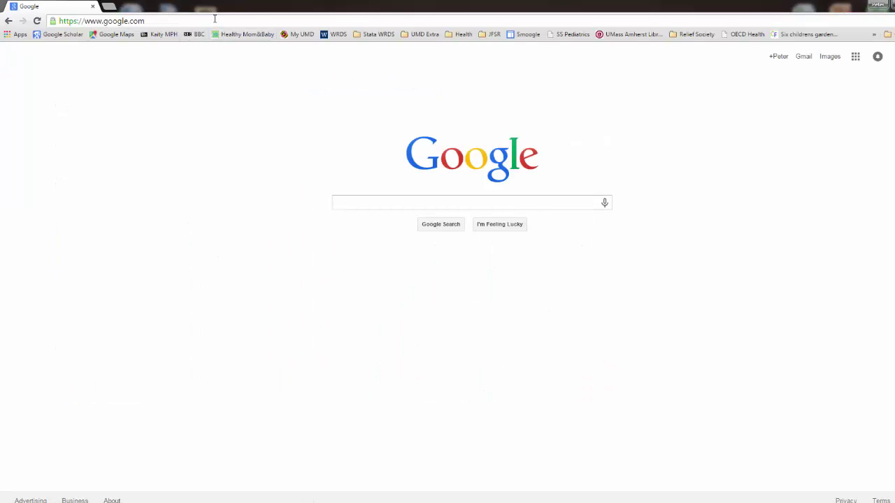
# In the web browser, go to finance.google.com.
pyautogui.click(215, 19)
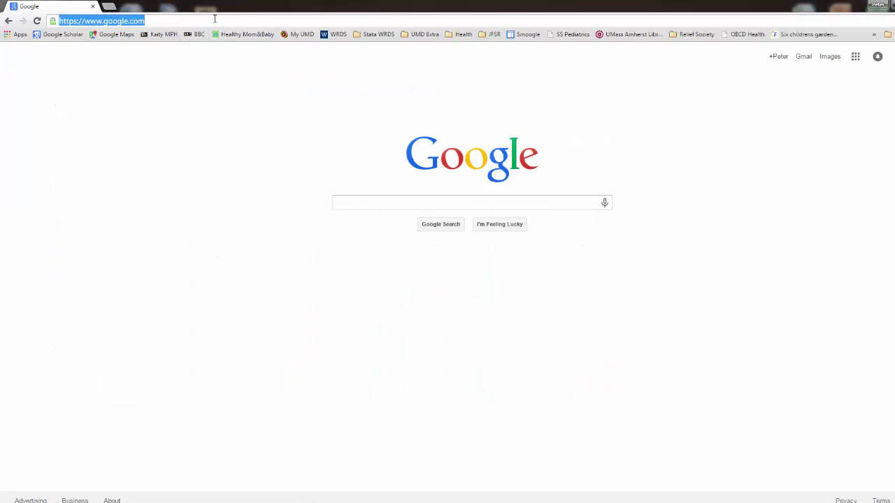
pyautogui.write('finance.goo')
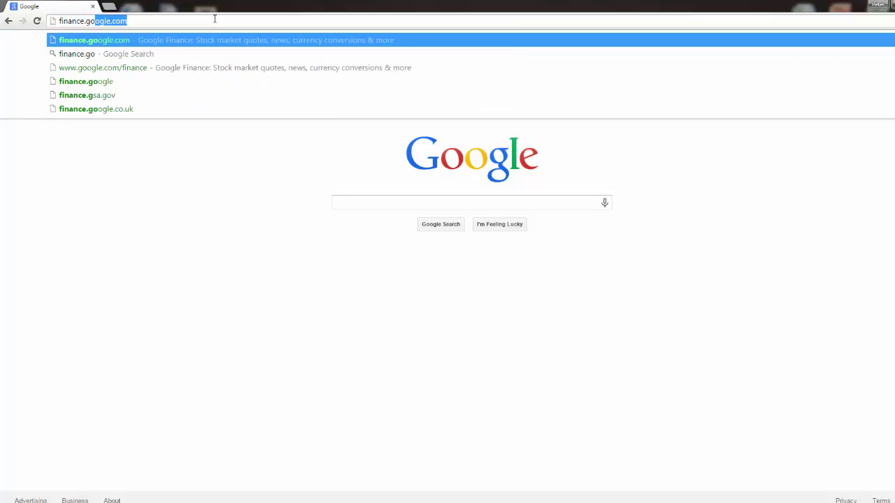
pyautogui.write('l')
pyautogui.press('Return')
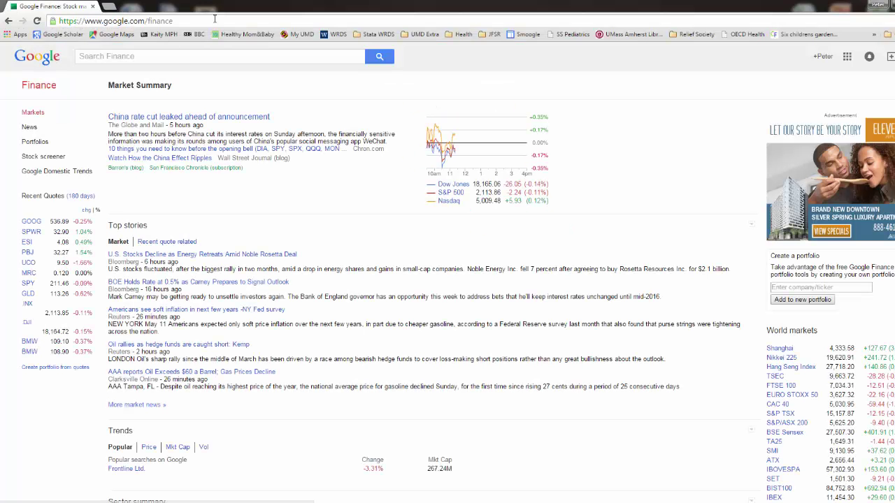
# Search Google Finance for the ticker goog and show the company's historical prices.
pyautogui.click(153, 56)
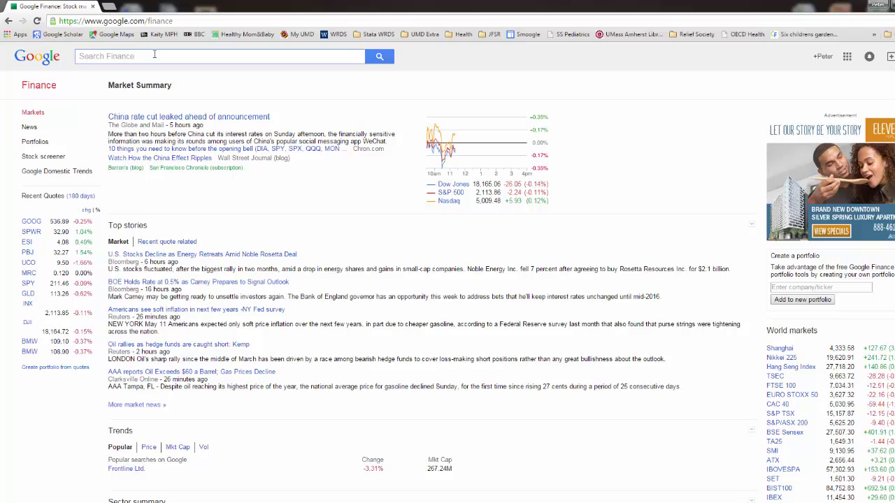
pyautogui.write('googl')
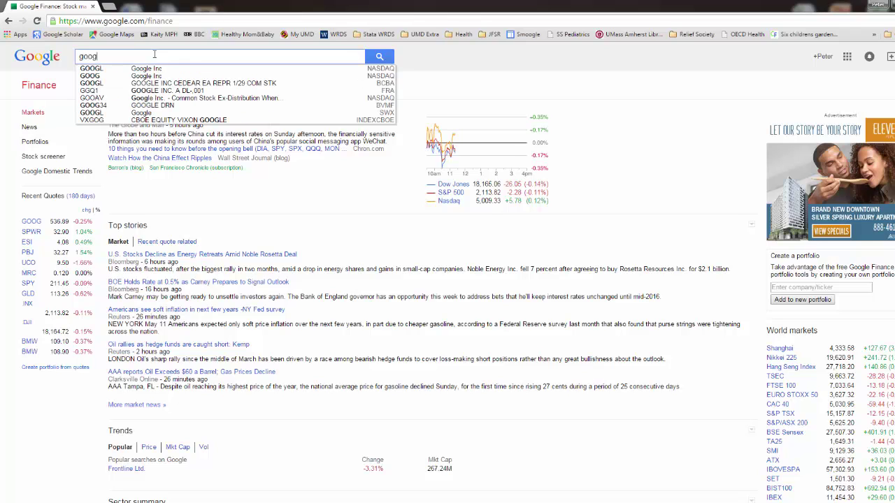
pyautogui.press('Return')
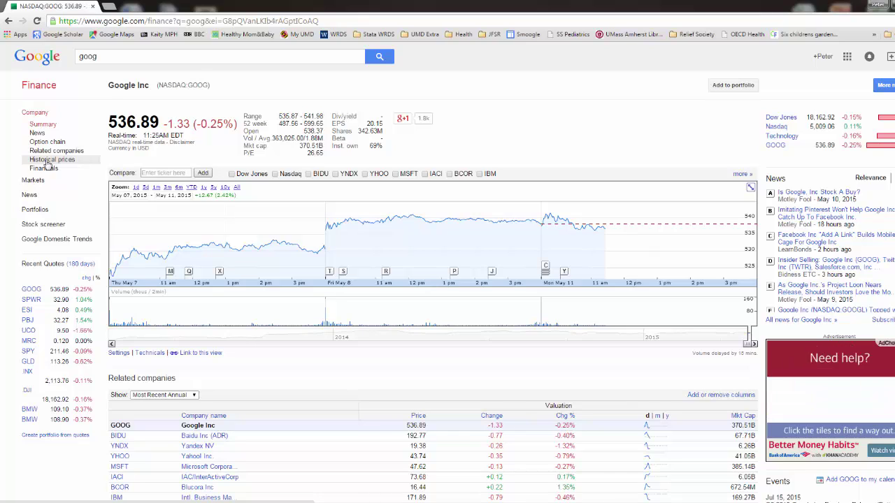
pyautogui.click(47, 160)
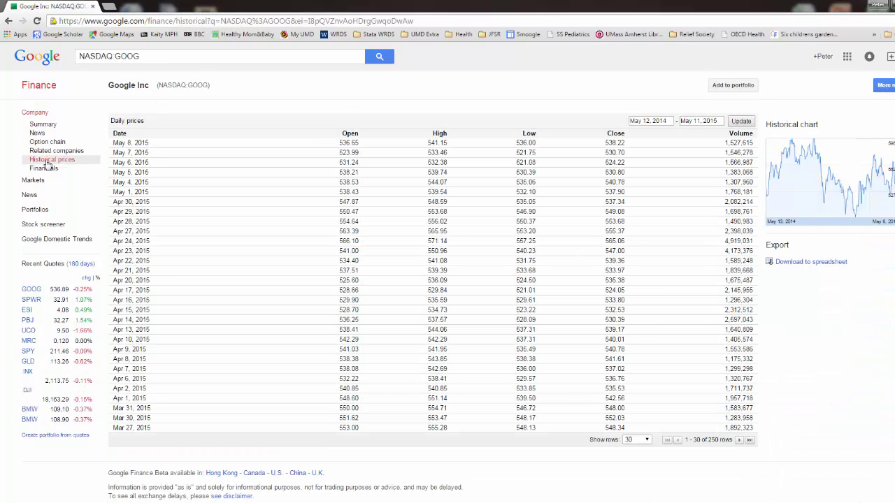
# Set the start date of the daily prices to May 12, 2004 and update the table.
pyautogui.click(670, 121)
pyautogui.moveTo(669, 120); pyautogui.dragTo(661, 121)
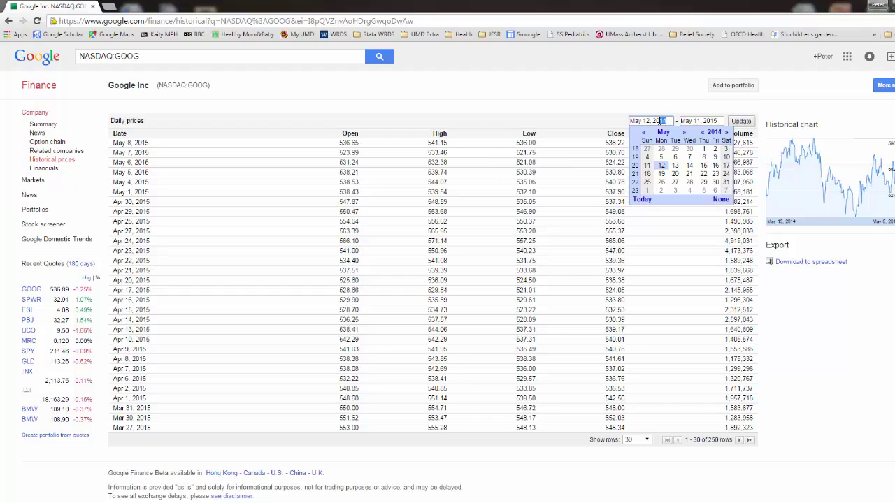
pyautogui.write('004')
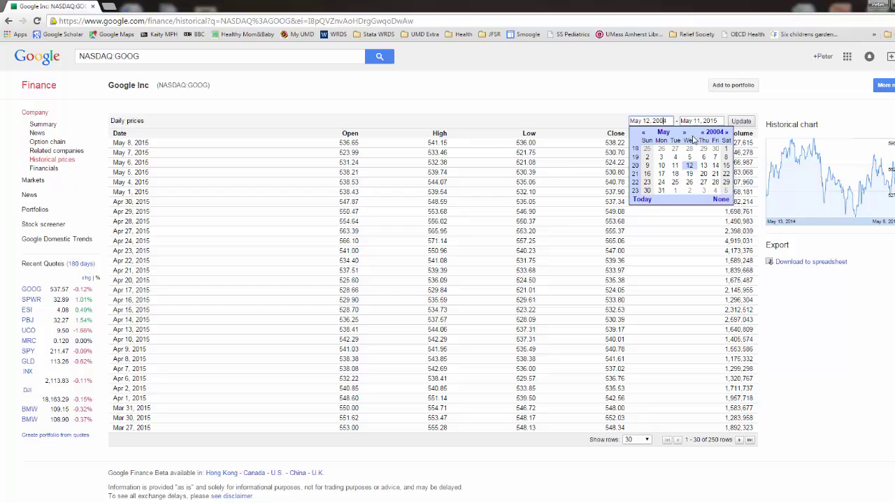
pyautogui.click(748, 123)
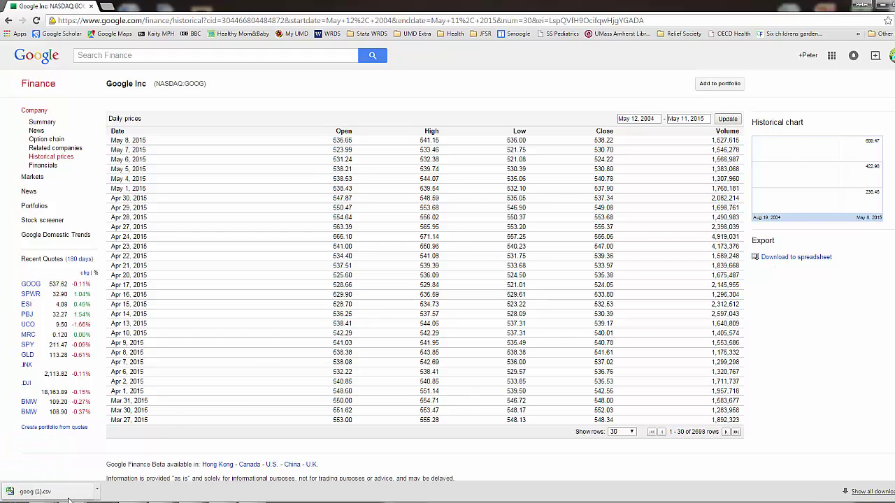
# Open the downloaded goog (1).csv in Excel and widen the Date column to fit its dates.
pyautogui.click(42, 492)
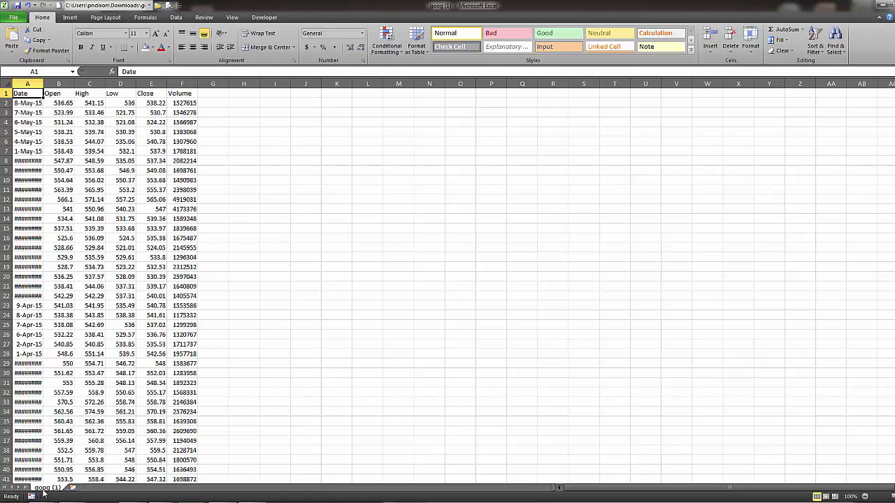
pyautogui.click(285, 238)
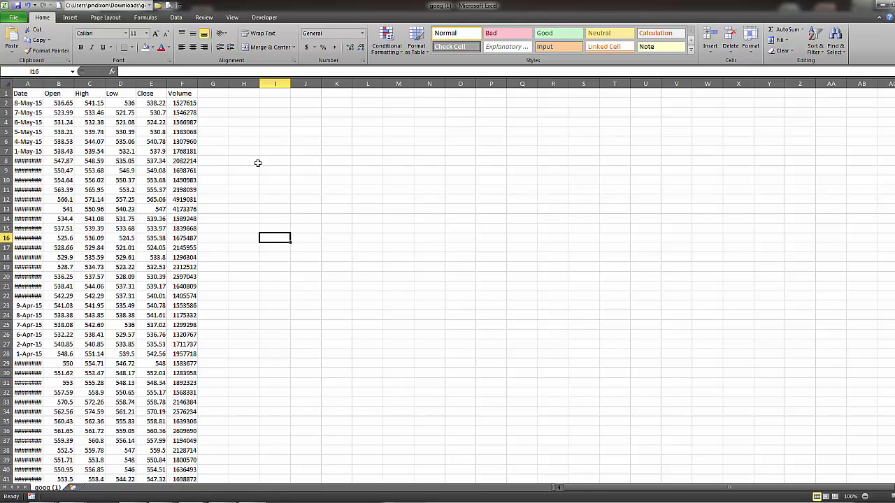
pyautogui.doubleClick(42, 83)
pyautogui.click(279, 103)
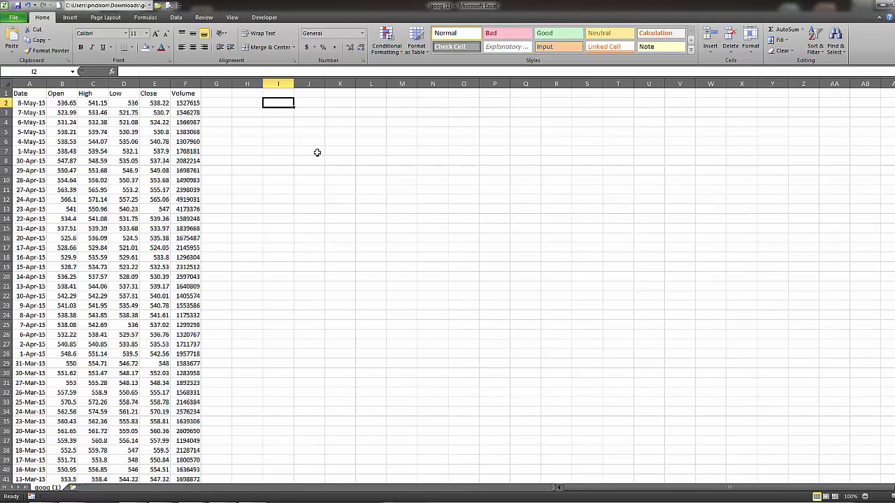
# Remove the Open, High, Low and Volume columns so that only Date and Close are kept.
pyautogui.click(150, 96)
pyautogui.hotkey('ctrl', 'shift', 'Down')
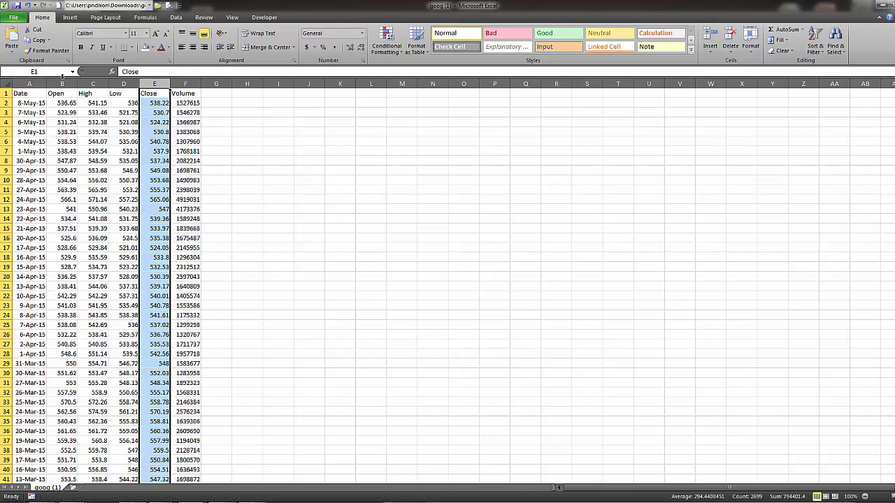
pyautogui.moveTo(61, 83); pyautogui.dragTo(147, 104)
pyautogui.hotkey('ctrl', '-')
pyautogui.click(219, 133)
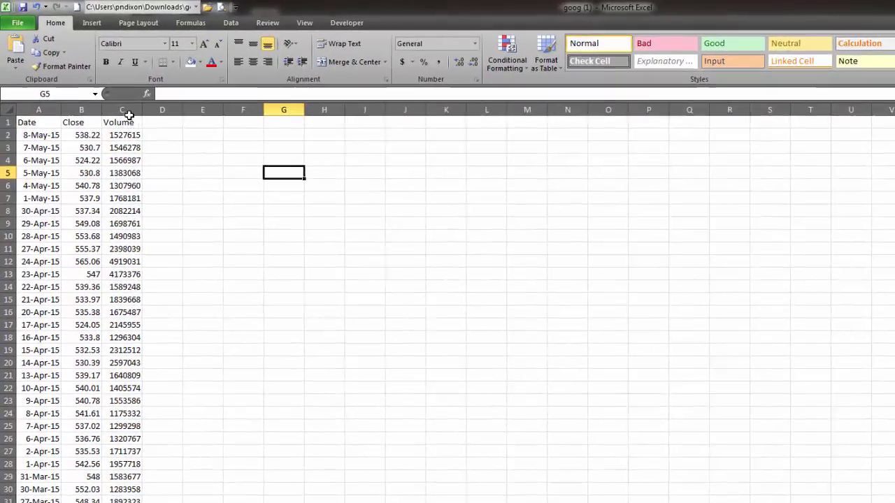
pyautogui.click(103, 84)
pyautogui.press('Delete')
pyautogui.click(142, 149)
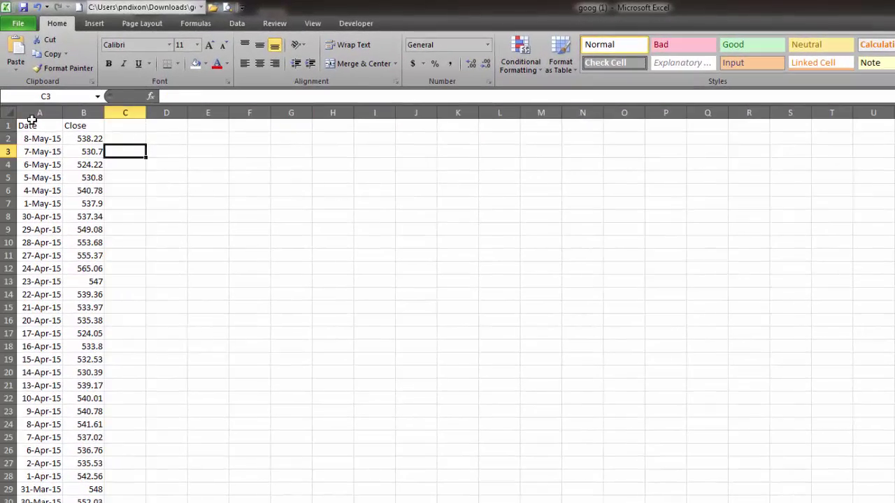
# Add the header "% Change" in cell C1, next to the Close column.
pyautogui.click(43, 126)
pyautogui.click(120, 125)
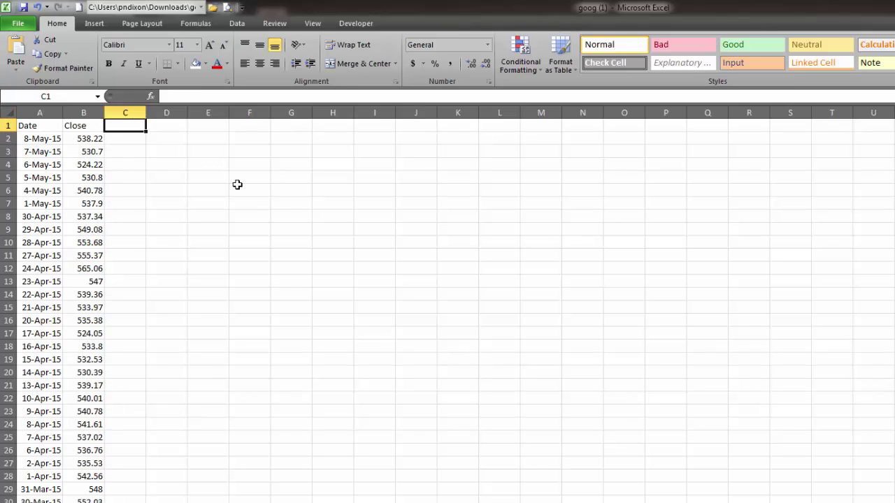
pyautogui.write('% Change')
pyautogui.press('Return')
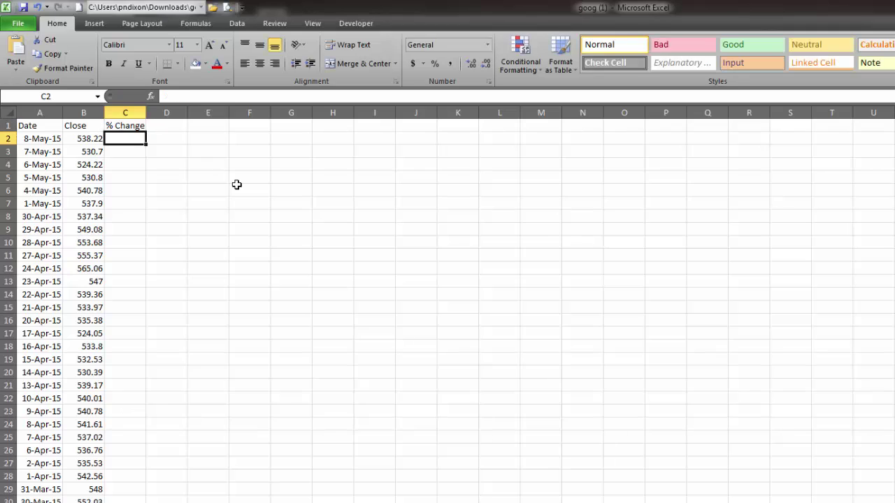
# Enter the daily percentage change formula =(B2-B3)/B3 in cell C2.
pyautogui.write('=(')
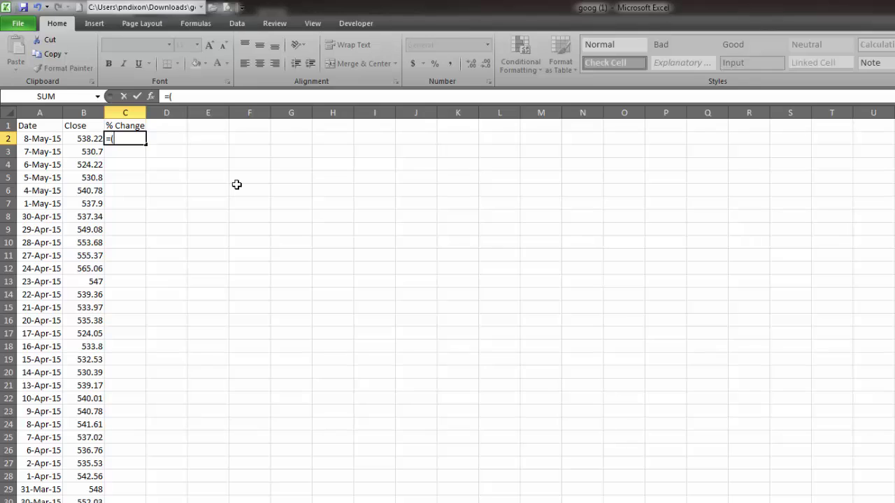
pyautogui.click(93, 139)
pyautogui.write('-')
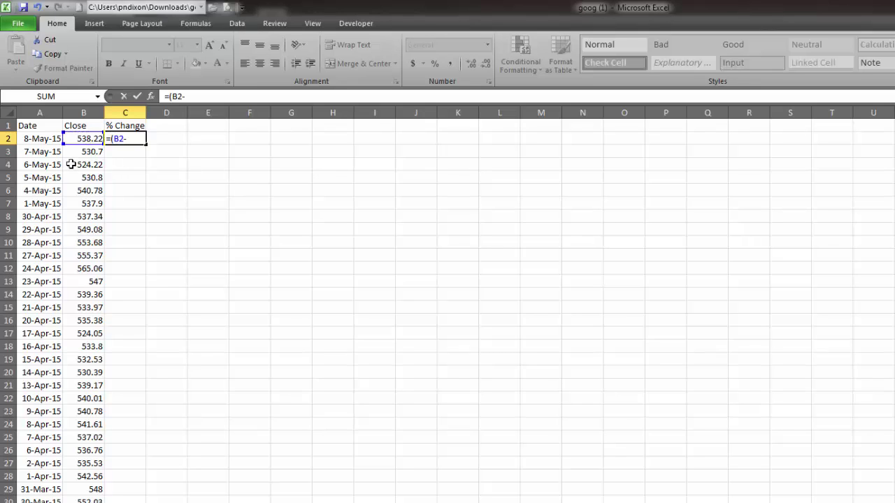
pyautogui.click(82, 150)
pyautogui.write(')/')
pyautogui.click(81, 150)
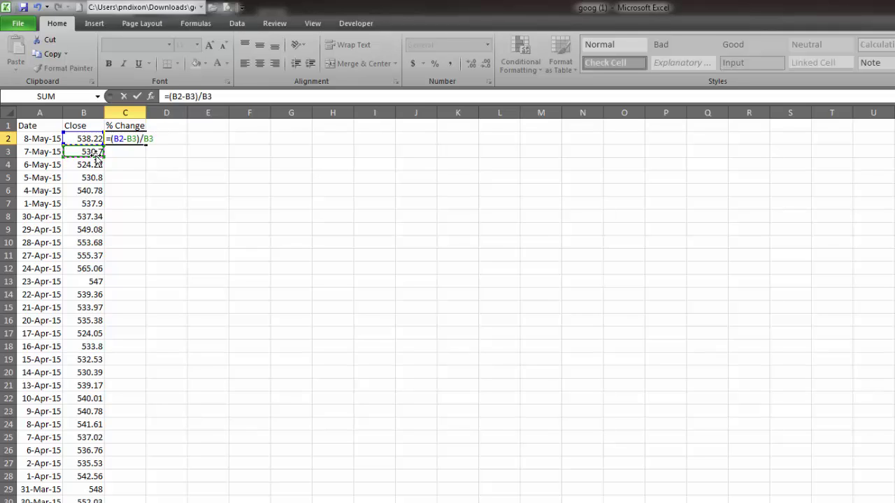
pyautogui.press('Return')
# Fill the % Change formula from C2 down through all the data rows.
pyautogui.click(128, 139)
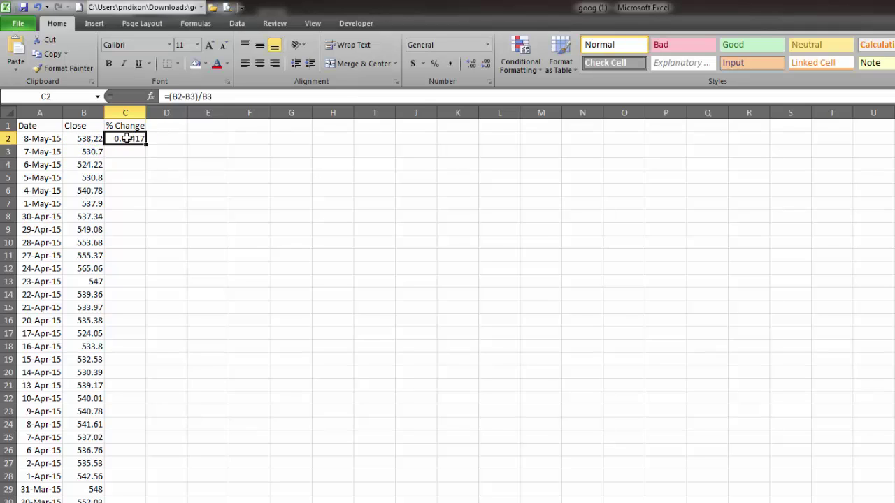
pyautogui.doubleClick(145, 144)
pyautogui.click(132, 446)
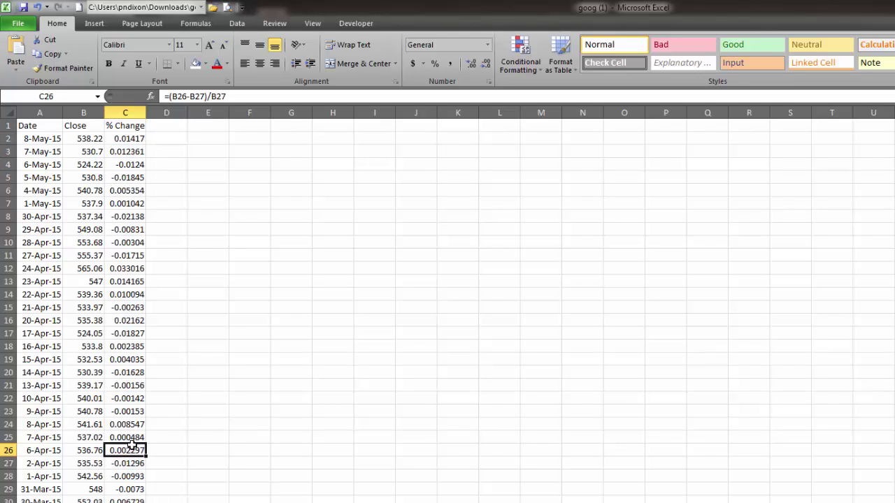
# Check the % Change formula in the last data row and clear cell C2699.
pyautogui.hotkey('ctrl', 'Down')
pyautogui.press('Down')
pyautogui.press('Up')
pyautogui.hotkey('ctrl', 'Up')
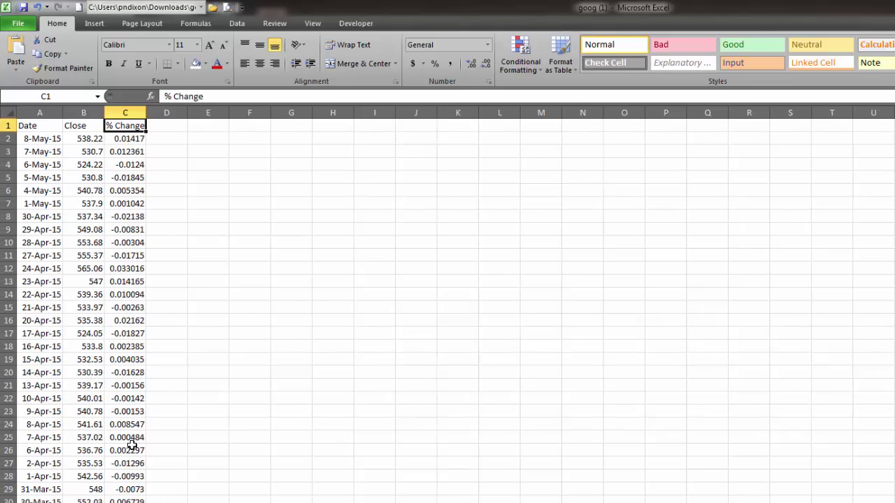
pyautogui.hotkey('ctrl', 'Down')
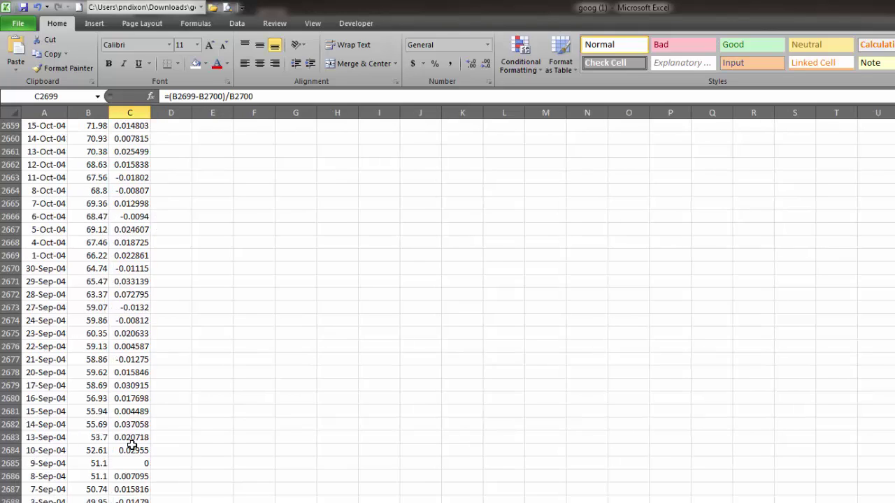
pyautogui.scroll(-9, 151, 430)
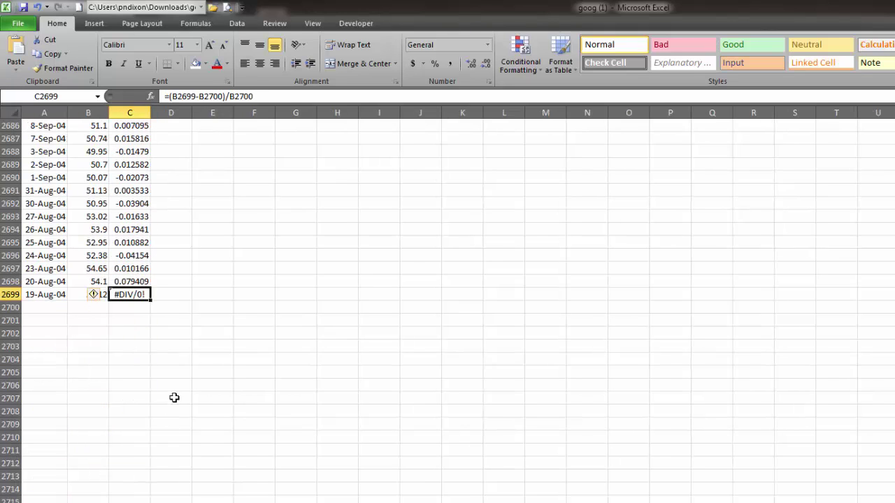
pyautogui.click(160, 283)
pyautogui.doubleClick(141, 296)
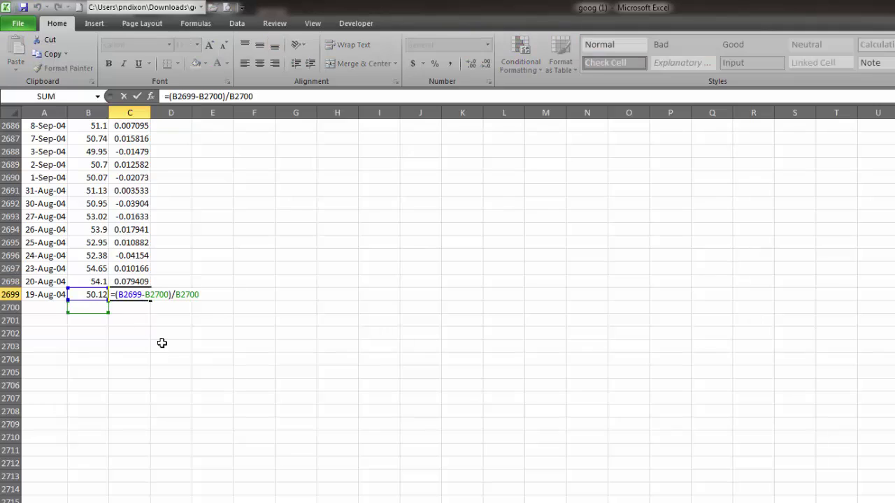
pyautogui.press('Return')
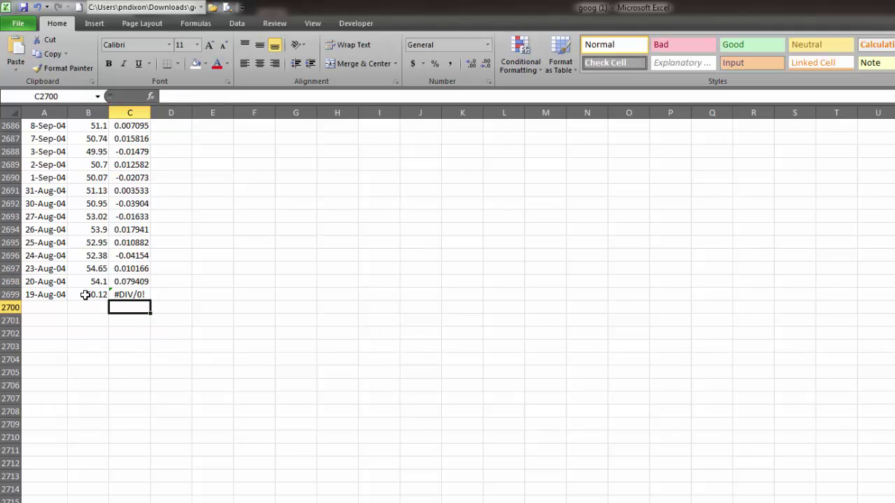
pyautogui.press('Up')
pyautogui.press('F2')
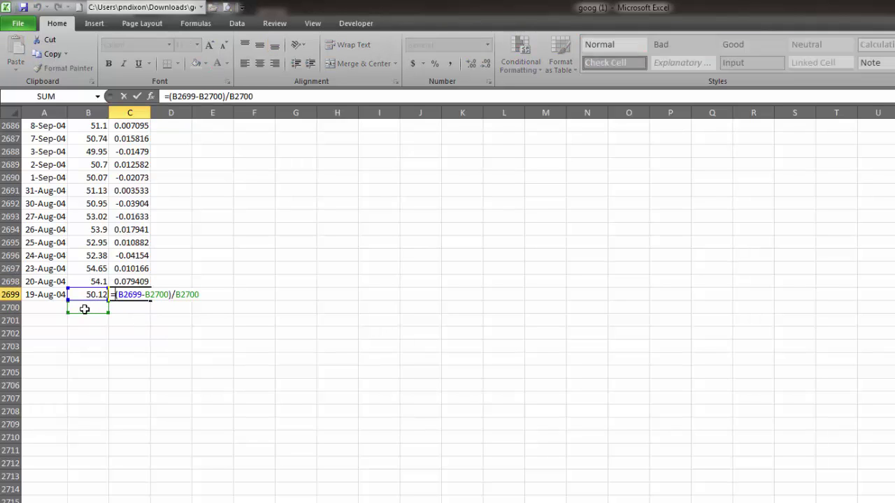
pyautogui.press('Return')
pyautogui.click(144, 297)
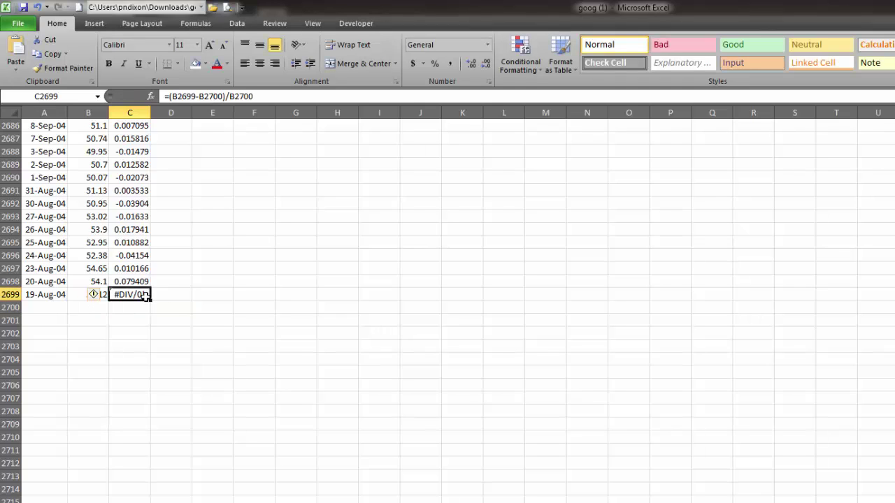
pyautogui.press('Delete')
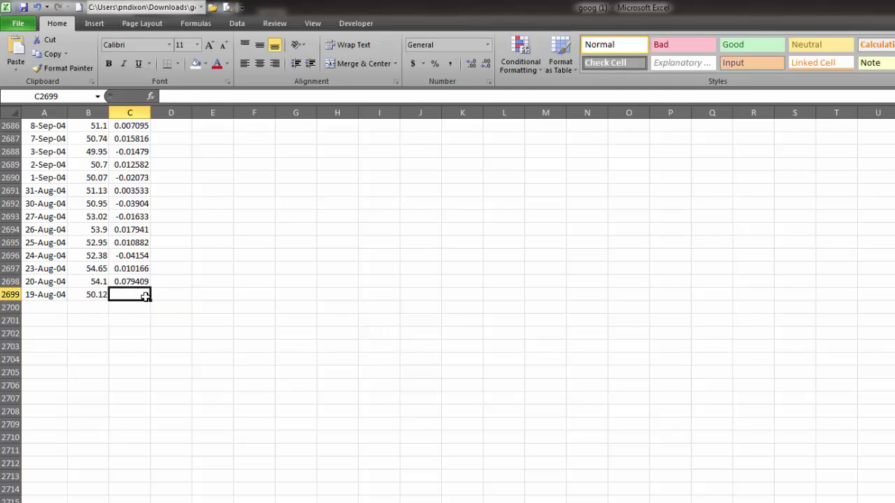
# Return to the header row and enter the header "Moving Average" in cell D1.
pyautogui.click(128, 279)
pyautogui.hotkey('ctrl', 'Up')
pyautogui.press('Right')
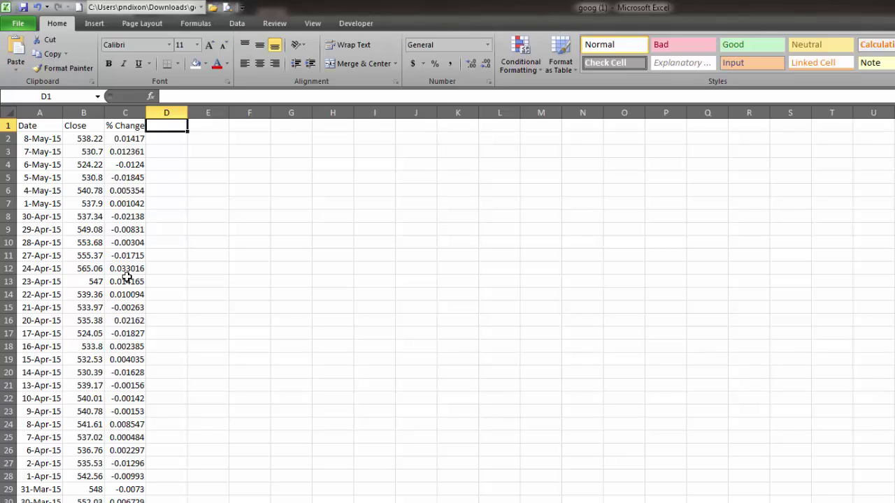
pyautogui.write('Moving Average')
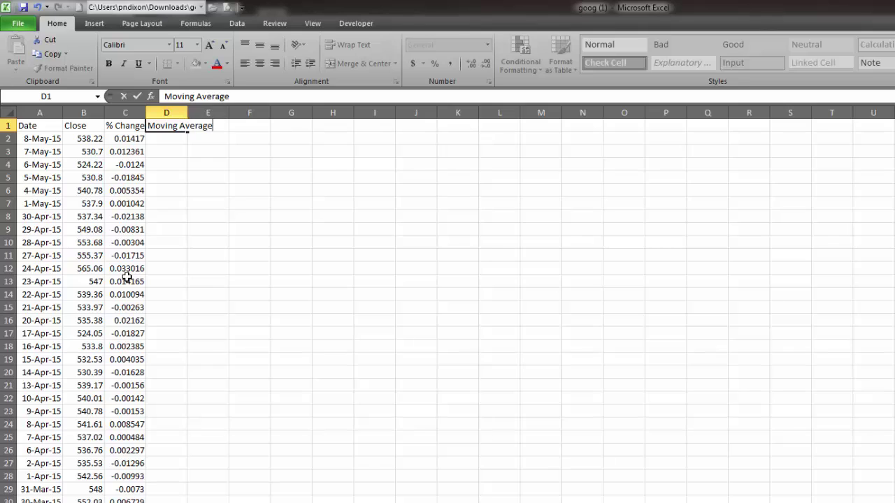
pyautogui.press('Return')
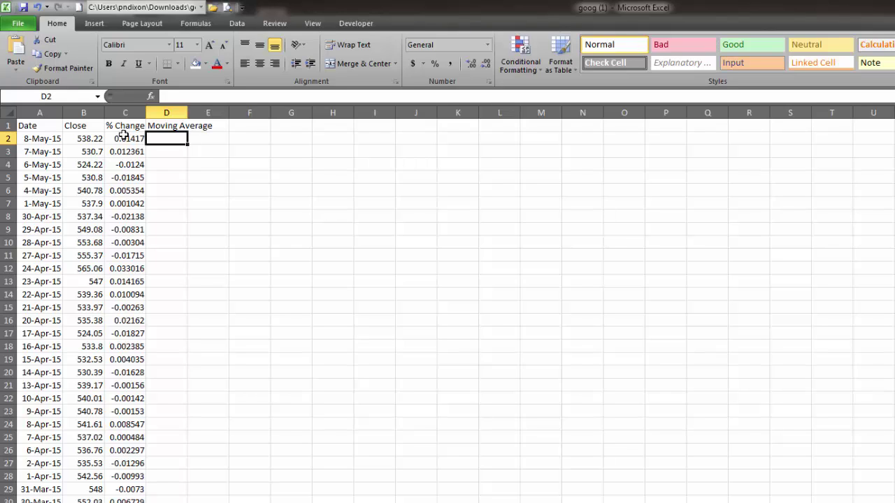
# Fill cells E2:E21 with a helper count from 1 to 20.
pyautogui.click(207, 138)
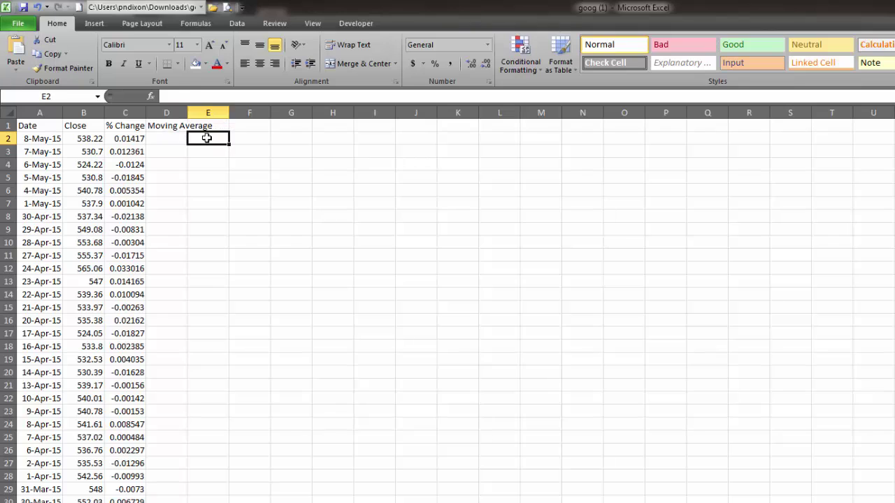
pyautogui.write('1')
pyautogui.press('Return')
pyautogui.write('2')
pyautogui.press('Return')
pyautogui.moveTo(207, 138); pyautogui.dragTo(231, 391)
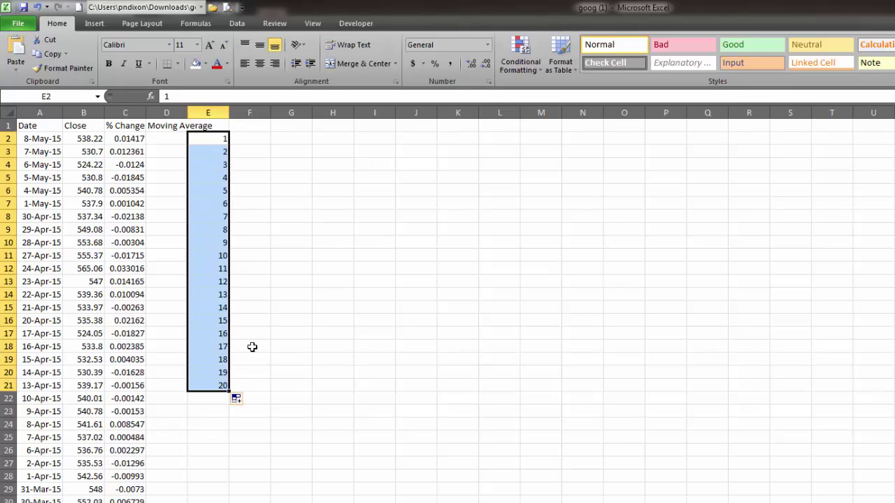
# Extend the helper count in column E by entering 21 in cell E22.
pyautogui.click(169, 256)
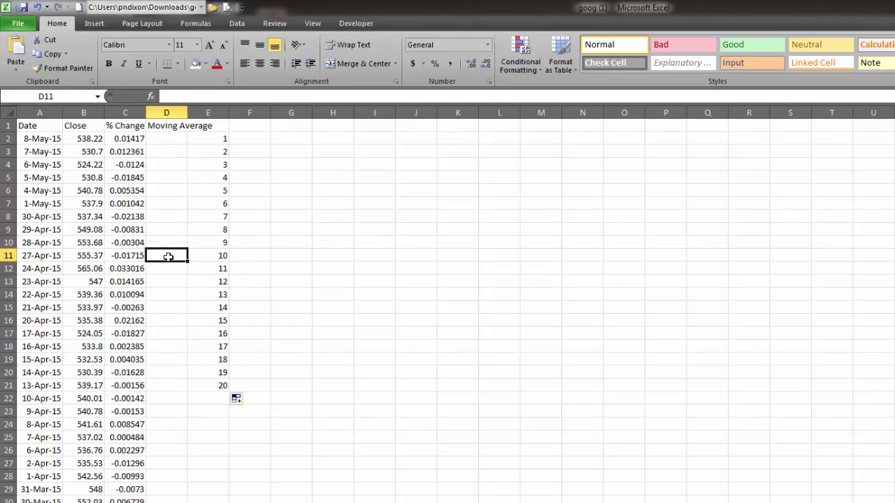
pyautogui.click(223, 386)
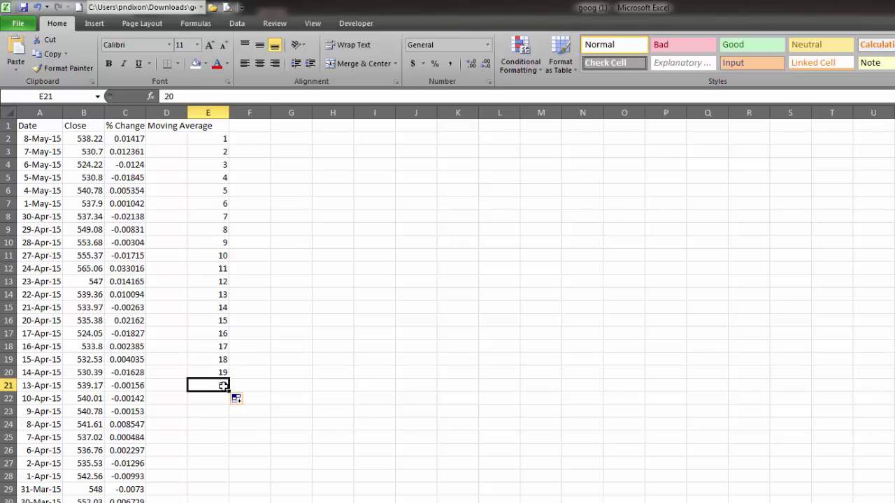
pyautogui.click(223, 401)
pyautogui.write('21')
pyautogui.press('Return')
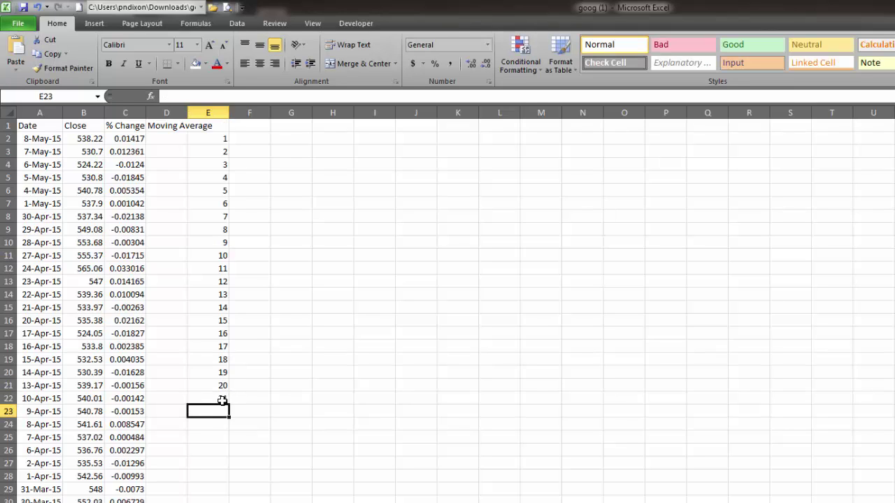
# Enter the moving average formula =AVERAGE(C2:C22) in D12, the middle row of the 21-day helper count.
pyautogui.click(220, 267)
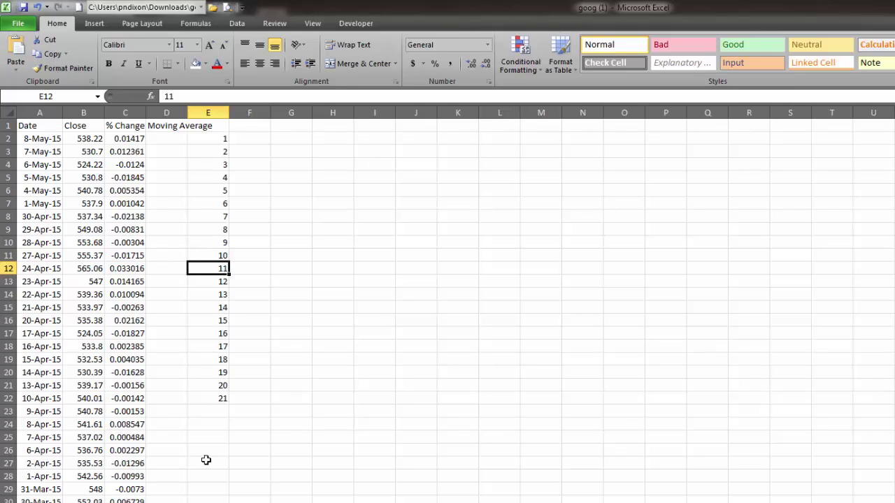
pyautogui.click(167, 268)
pyautogui.write('=')
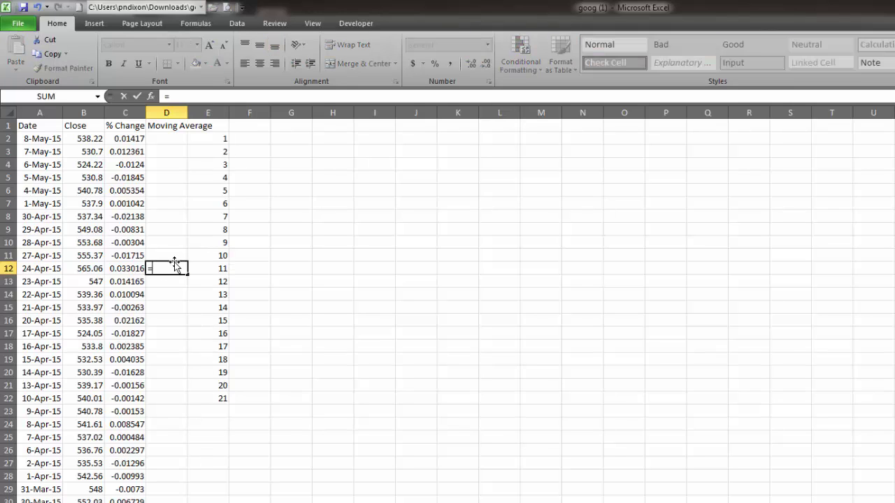
pyautogui.write('average(')
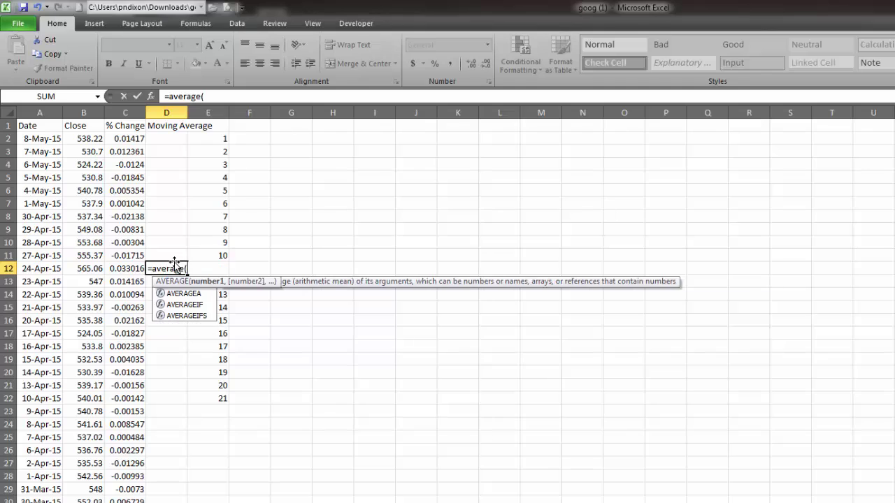
pyautogui.moveTo(129, 135); pyautogui.dragTo(147, 400)
pyautogui.press('Return')
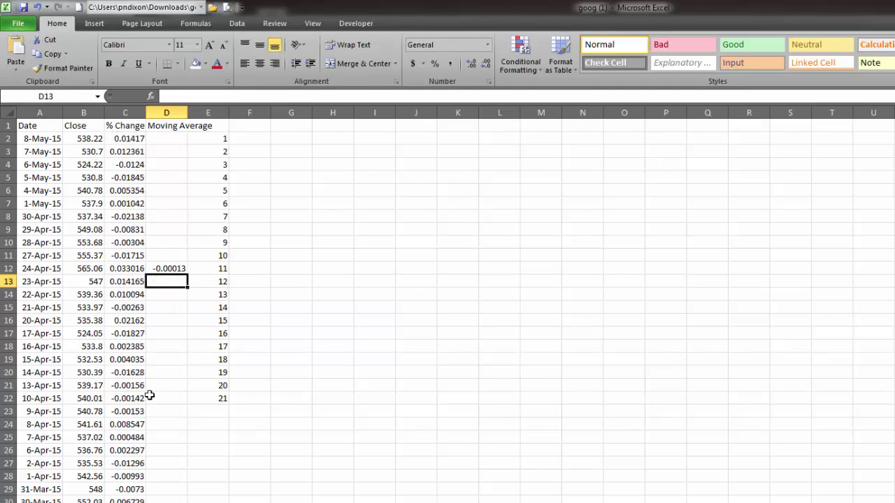
# Fill the moving average formula from D12 down through the data rows and clear the helper numbers in column E.
pyautogui.click(180, 267)
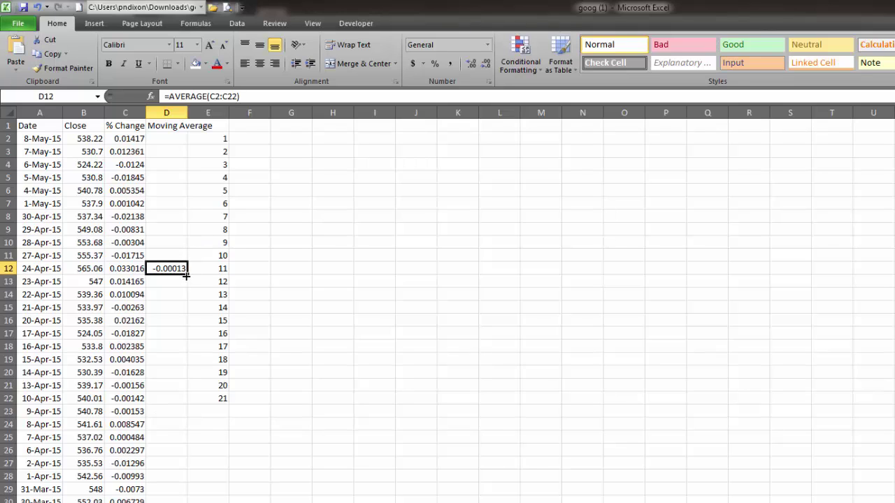
pyautogui.doubleClick(188, 275)
pyautogui.moveTo(212, 140); pyautogui.dragTo(239, 417)
pyautogui.press('Delete')
pyautogui.press('Left')
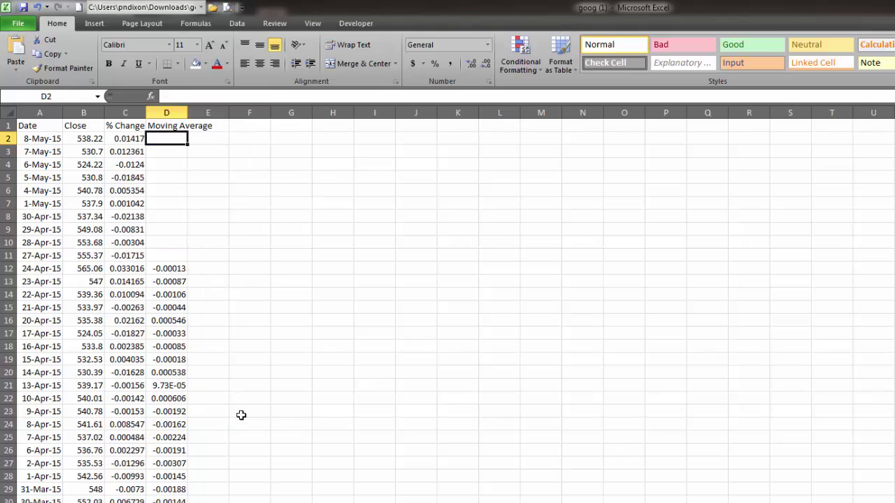
# Examine the moving average formulas in D12 and in the last data row of column D.
pyautogui.press('Down')
pyautogui.press('Down')
pyautogui.press('Down')
pyautogui.press('Down')
pyautogui.press('Down')
pyautogui.press('Down')
pyautogui.press('Down')
pyautogui.press('Down')
pyautogui.press('Down')
pyautogui.press('Down')
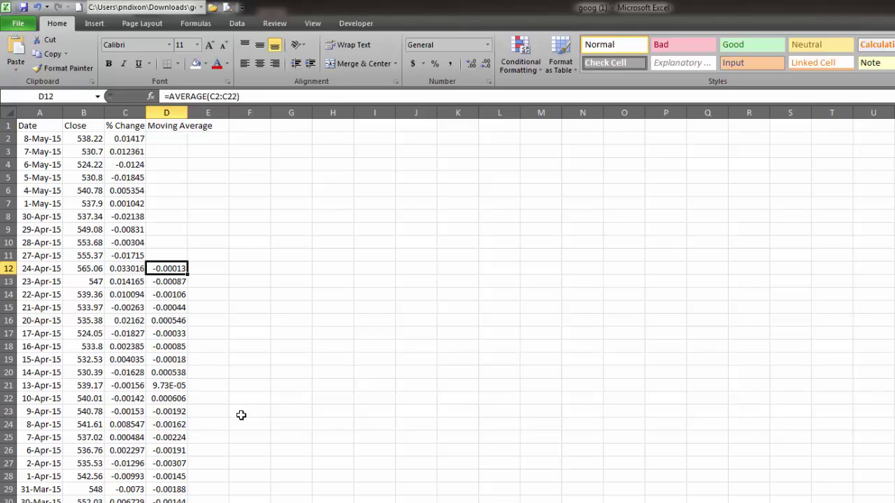
pyautogui.click(171, 360)
pyautogui.hotkey('ctrl', 'Down')
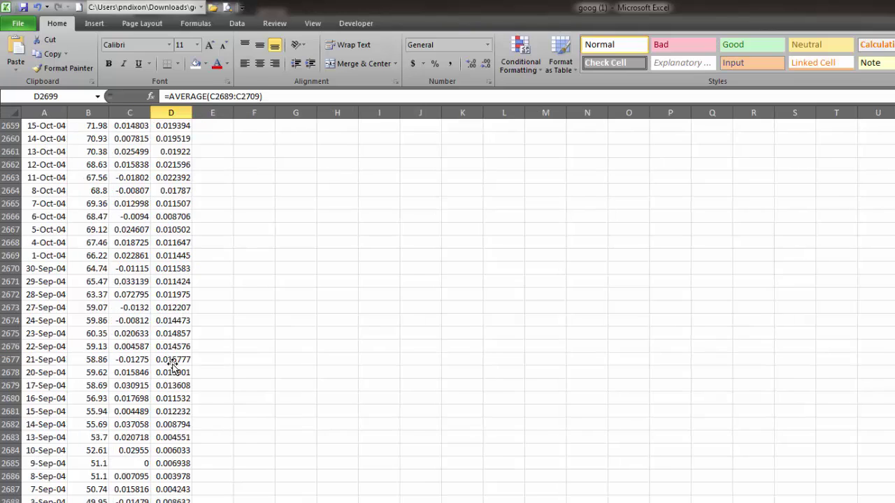
pyautogui.press('Down')
pyautogui.press('Down')
pyautogui.press('Down')
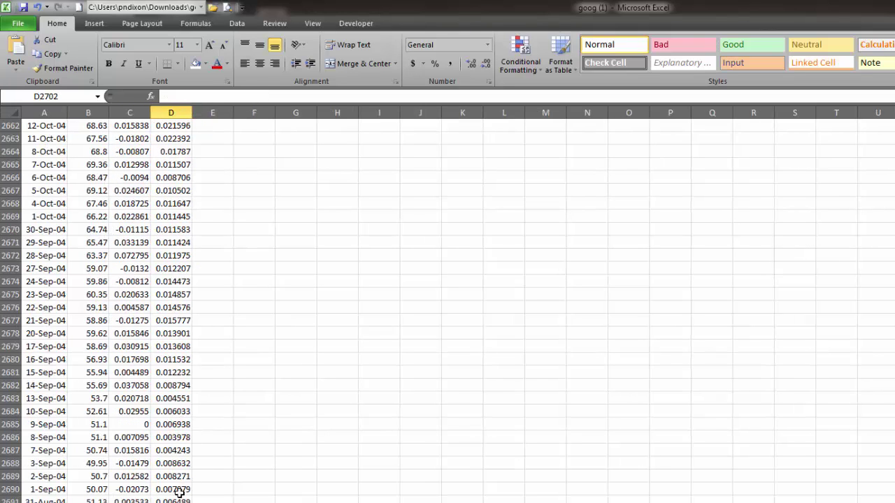
# Inspect the ranges averaged by the formulas near the end of column D to find where they pass the % Change data.
pyautogui.click(171, 436)
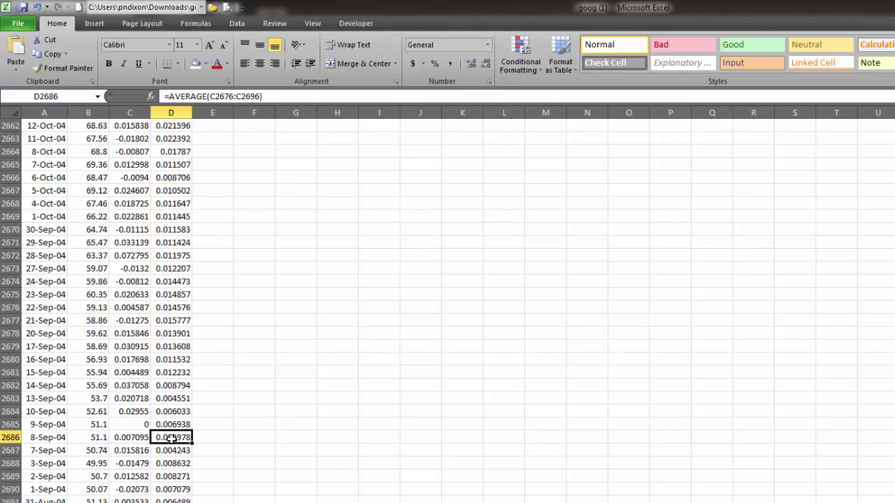
pyautogui.doubleClick(171, 437)
pyautogui.scroll(-3, 423, 412)
pyautogui.press('Return')
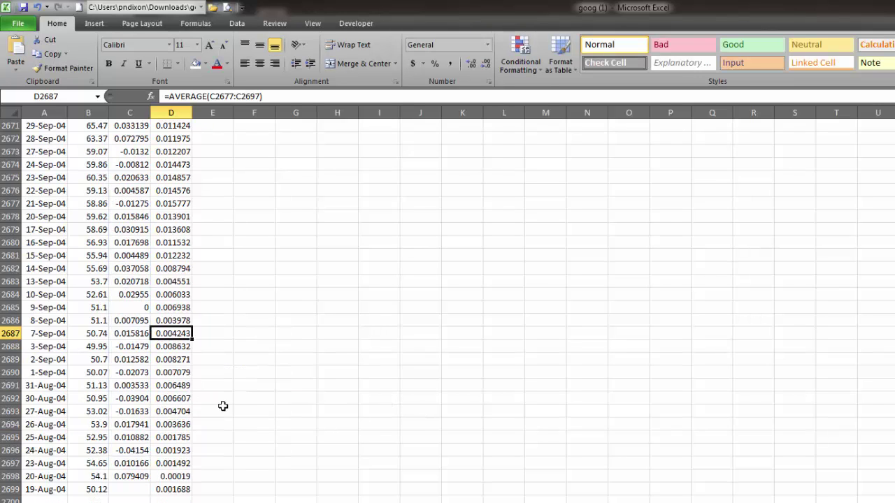
pyautogui.doubleClick(171, 372)
pyautogui.press('Return')
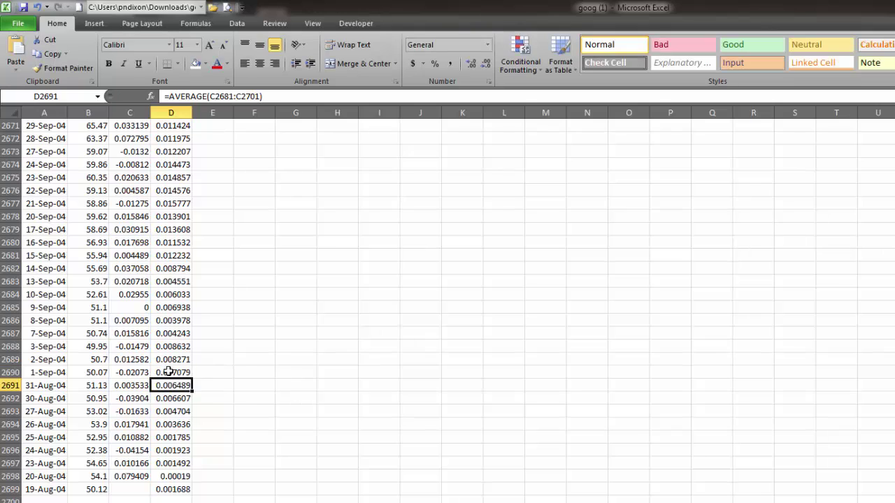
pyautogui.click(175, 347)
pyautogui.doubleClick(174, 347)
pyautogui.press('Return')
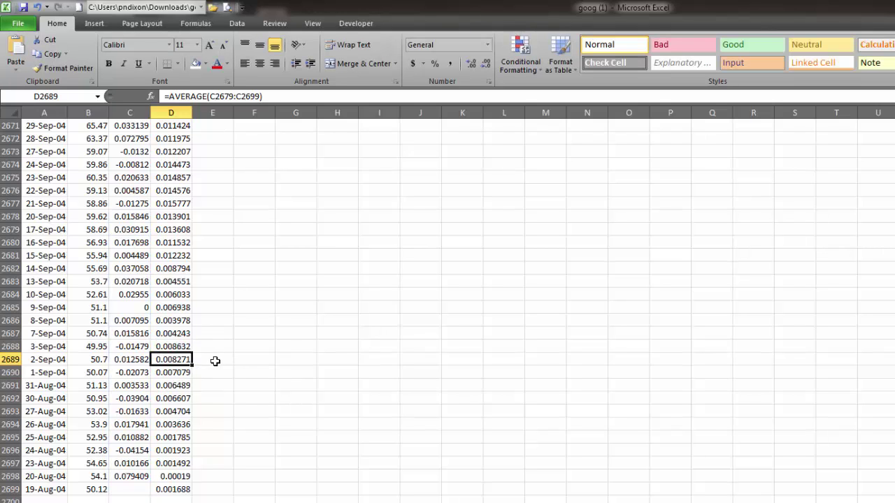
pyautogui.doubleClick(173, 359)
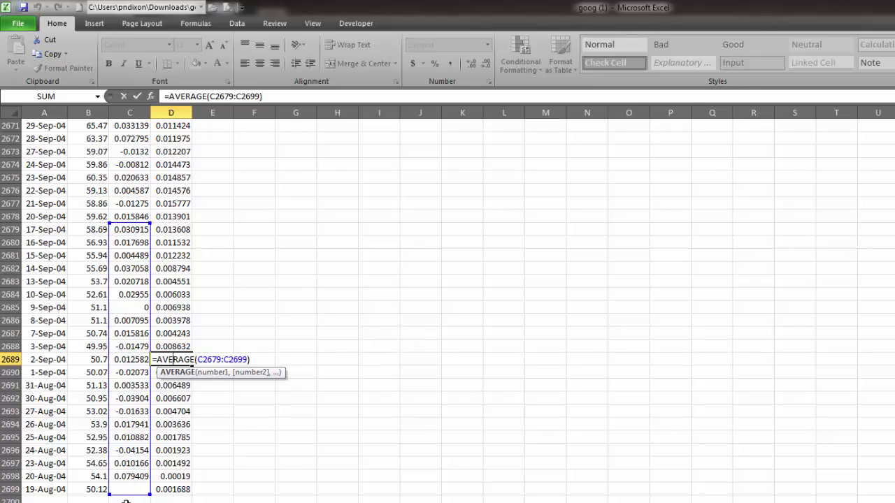
pyautogui.press('Return')
# Clear the moving average formulas in D2689:D2699 and return to the header row.
pyautogui.moveTo(185, 358); pyautogui.dragTo(203, 483)
pyautogui.press('Delete')
pyautogui.click(161, 307)
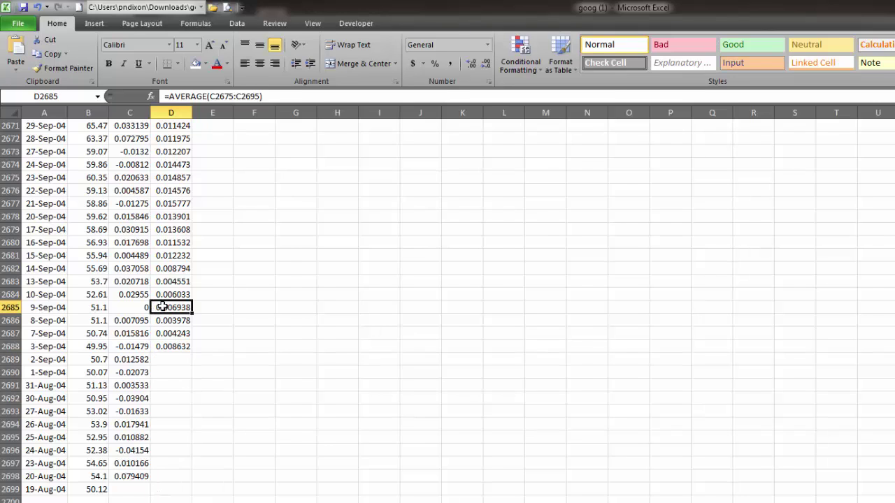
pyautogui.hotkey('ctrl', 'Up')
pyautogui.hotkey('ctrl', 'Up')
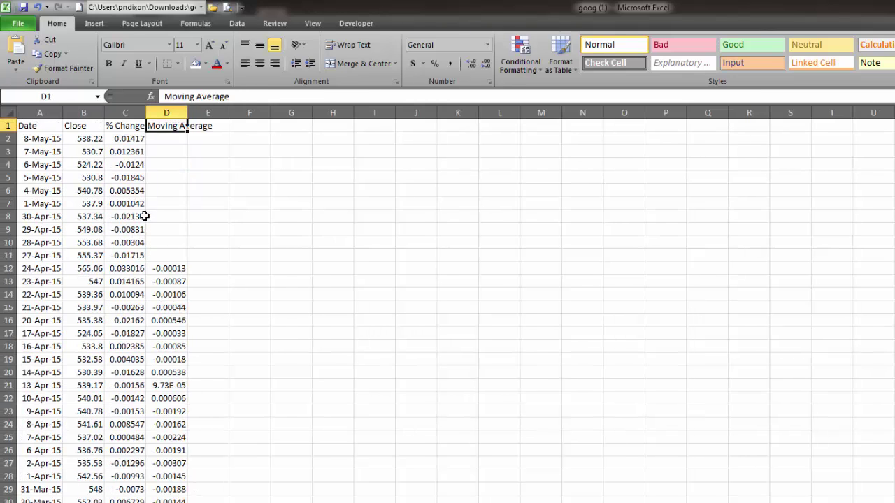
# Format the % Change and Moving Average columns, C and D, as percentages.
pyautogui.click(135, 111)
pyautogui.moveTo(135, 110); pyautogui.dragTo(179, 124)
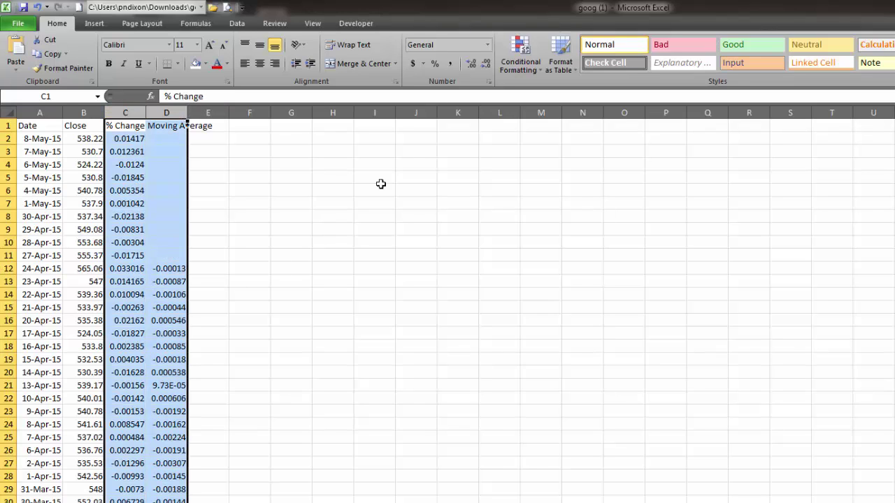
pyautogui.click(435, 63)
pyautogui.click(374, 216)
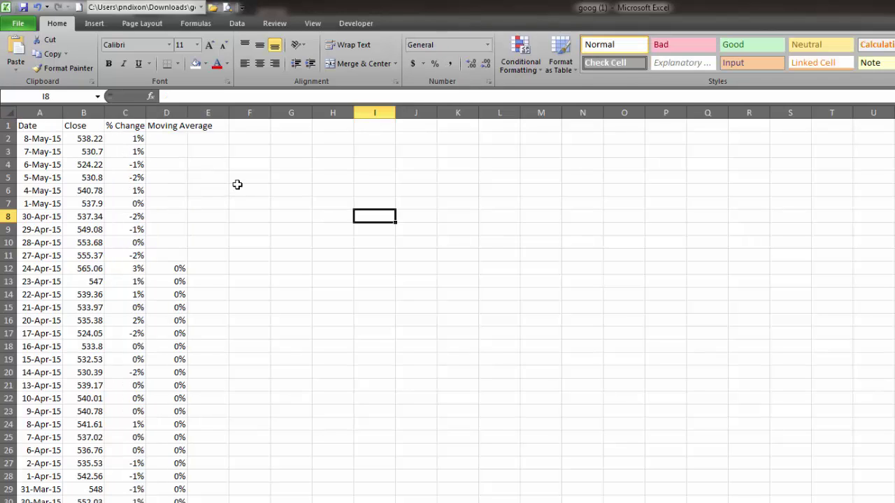
# Clear the "Date" header from cell A1 and select a cell inside the data.
pyautogui.click(41, 123)
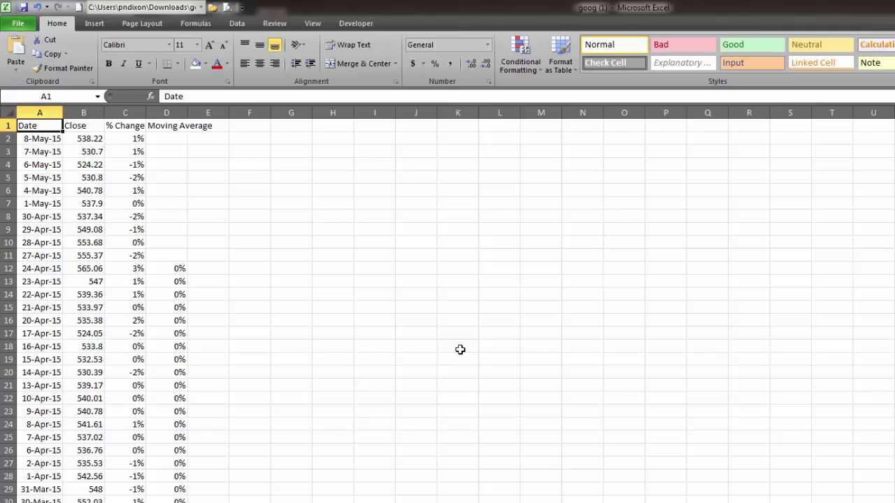
pyautogui.press('Down')
pyautogui.press('Up')
pyautogui.press('Delete')
pyautogui.click(32, 152)
pyautogui.click(97, 150)
pyautogui.click(50, 126)
pyautogui.click(61, 156)
pyautogui.click(95, 225)
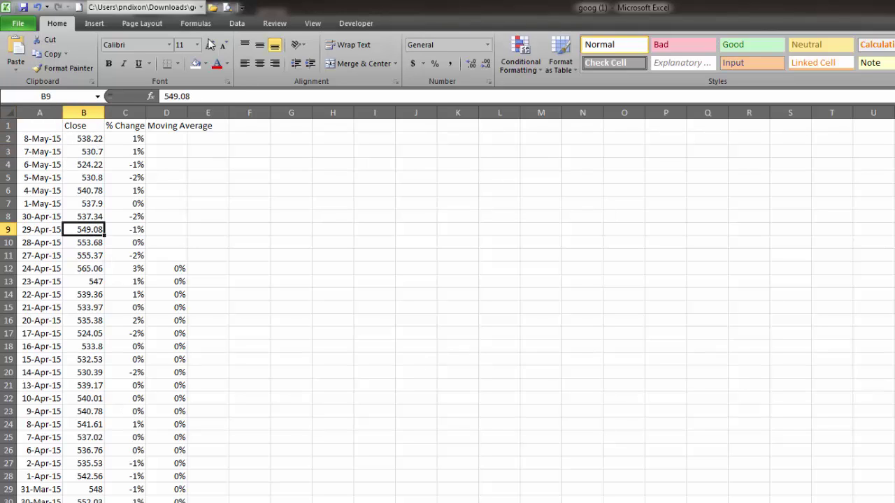
# Insert a line chart without markers from the price data and enlarge it beside the table.
pyautogui.click(98, 23)
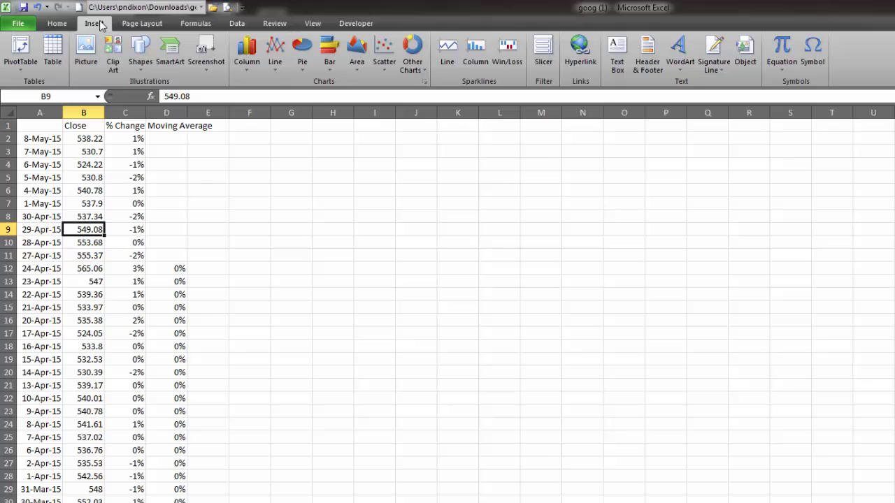
pyautogui.click(275, 50)
pyautogui.click(281, 106)
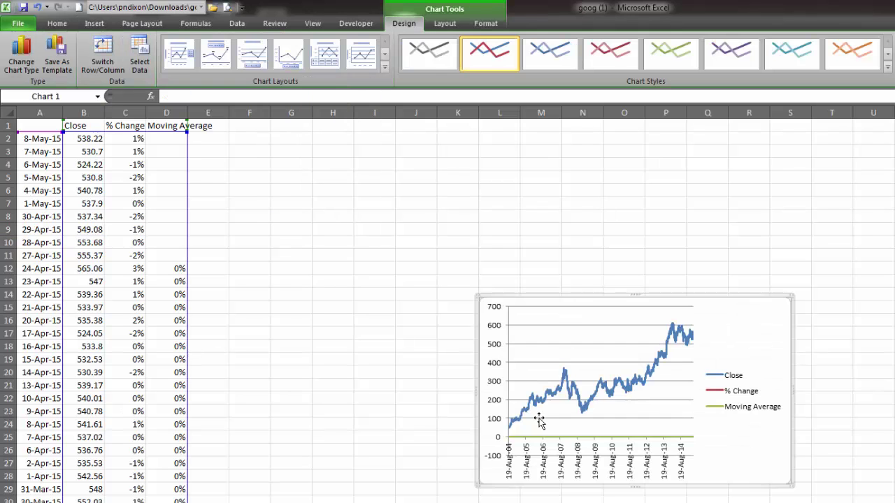
pyautogui.moveTo(746, 454); pyautogui.dragTo(566, 314)
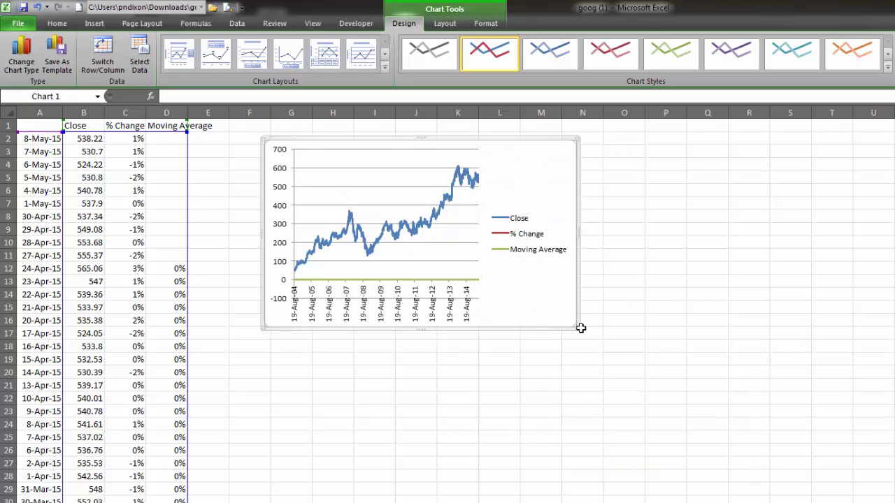
pyautogui.moveTo(575, 325); pyautogui.dragTo(858, 458)
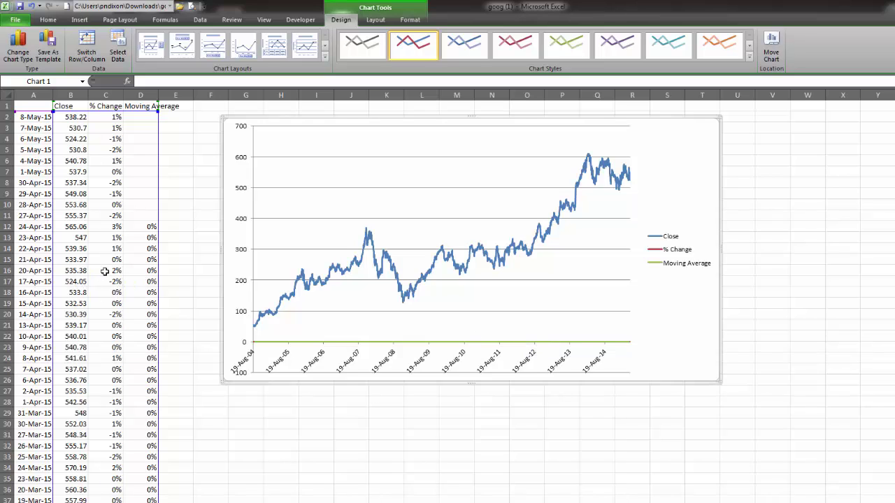
# Plot the Moving Average series on the secondary axis.
pyautogui.click(392, 343)
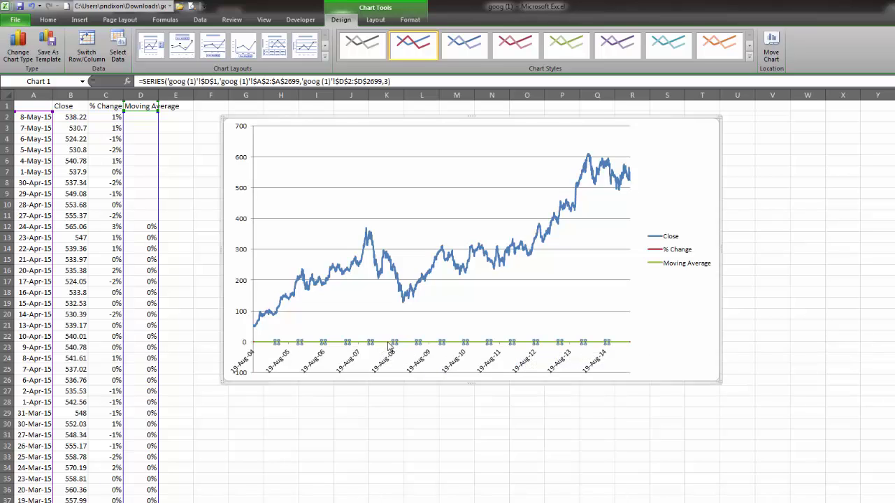
pyautogui.rightClick(389, 345)
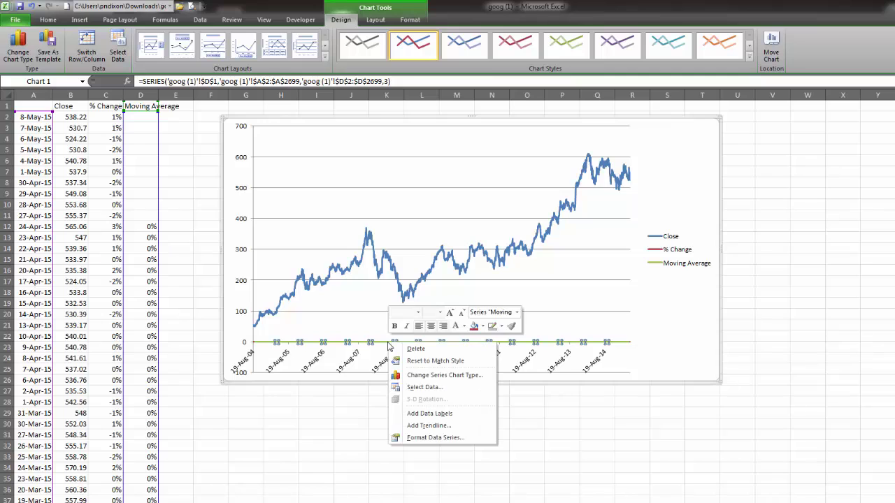
pyautogui.click(457, 437)
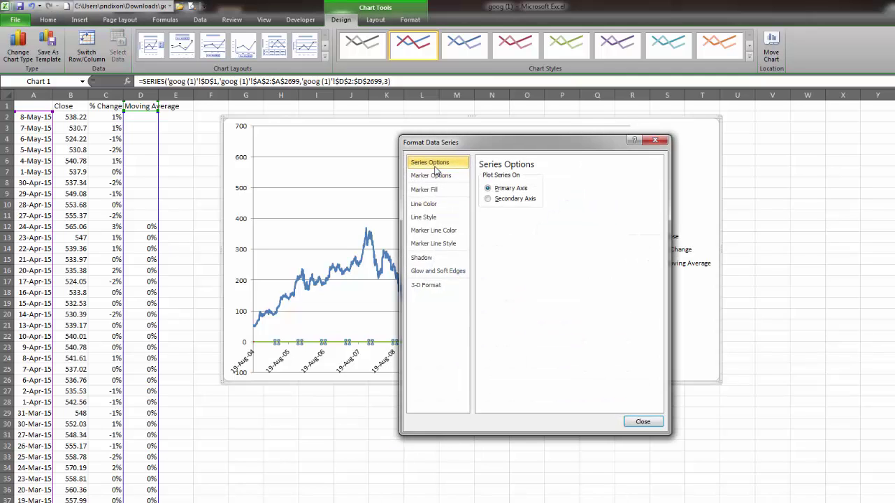
pyautogui.click(488, 199)
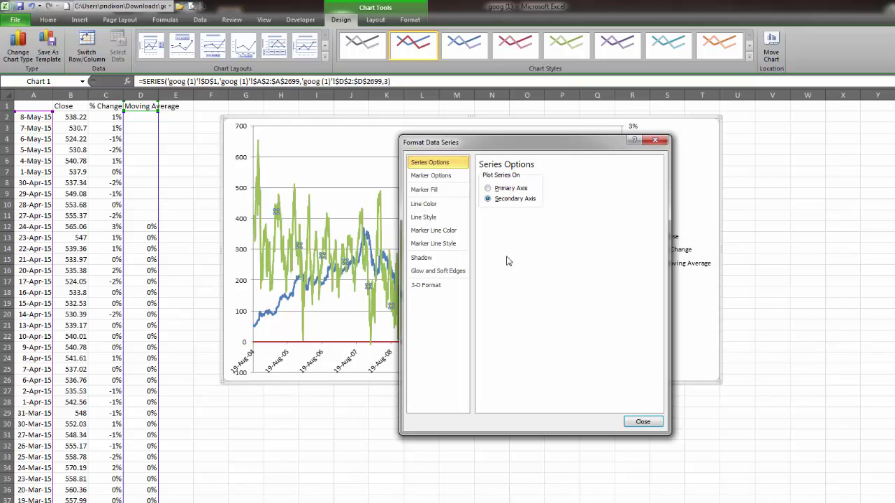
pyautogui.click(642, 422)
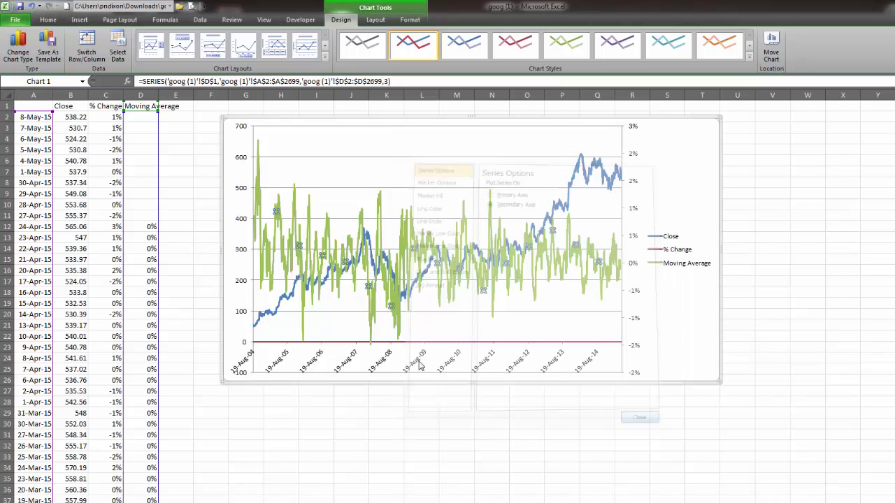
# Plot the % Change series on the secondary axis and close the series formatting.
pyautogui.click(413, 343)
pyautogui.rightClick(413, 343)
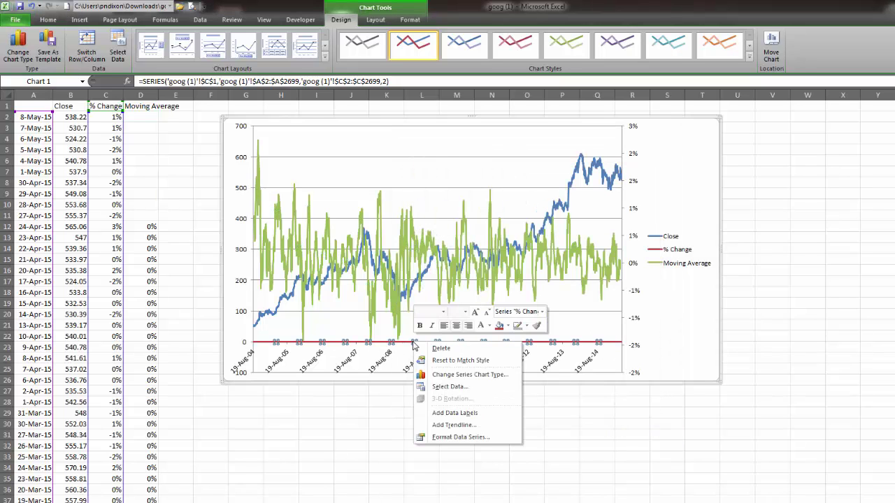
pyautogui.click(462, 437)
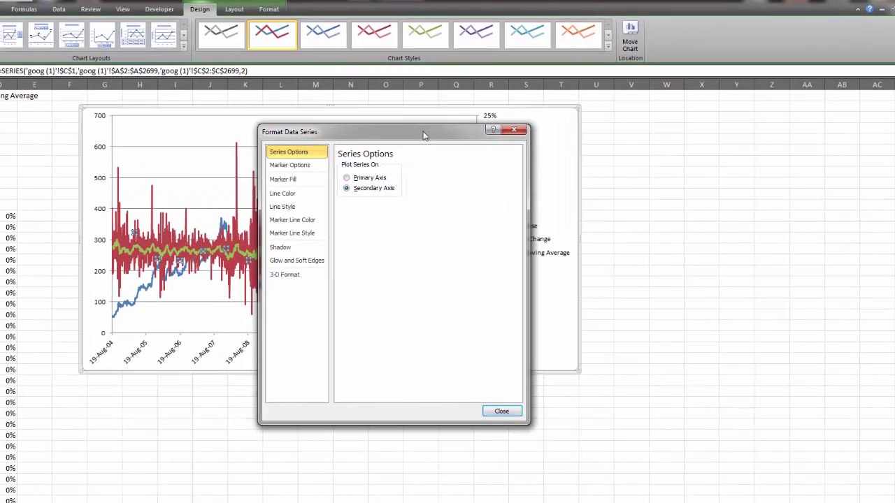
pyautogui.moveTo(423, 135); pyautogui.dragTo(760, 172)
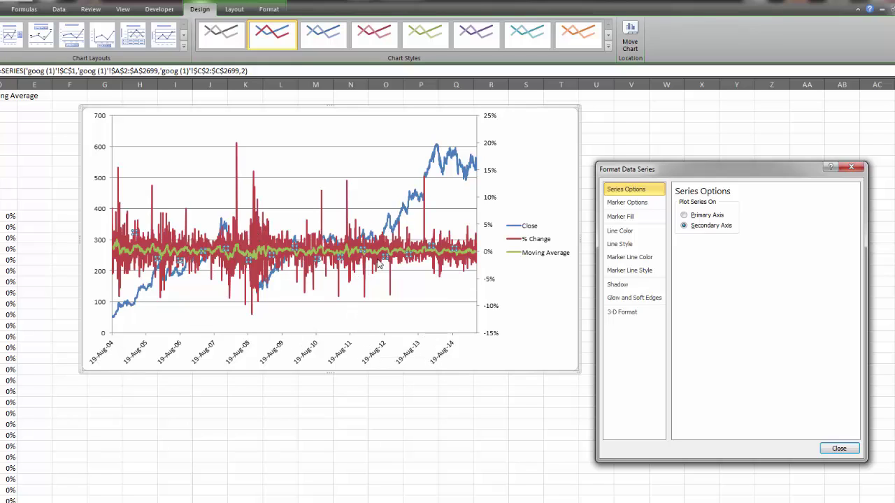
pyautogui.click(256, 281)
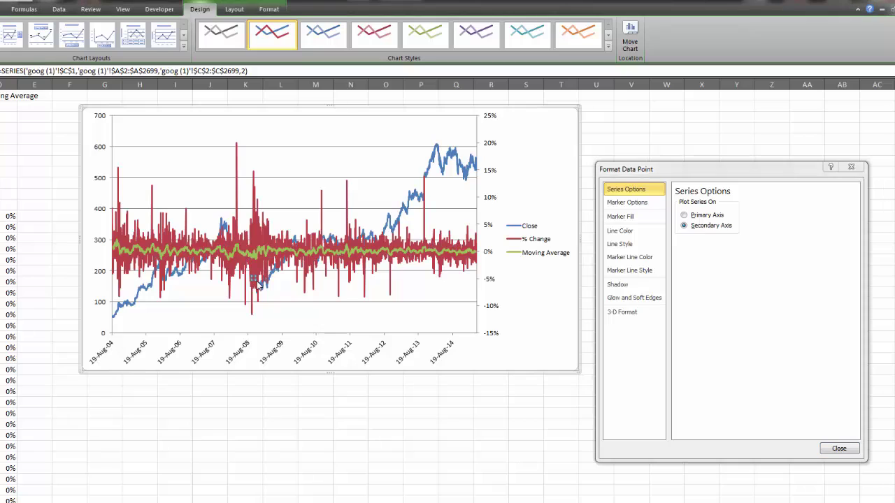
pyautogui.click(540, 340)
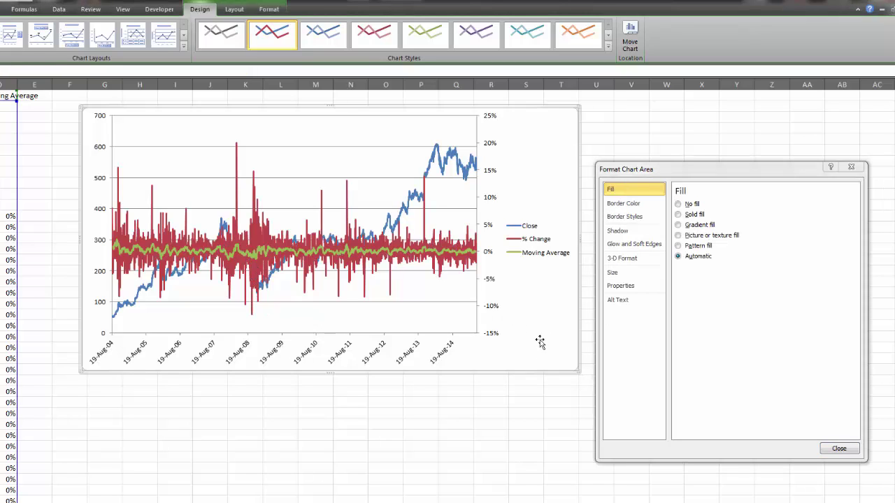
pyautogui.click(838, 448)
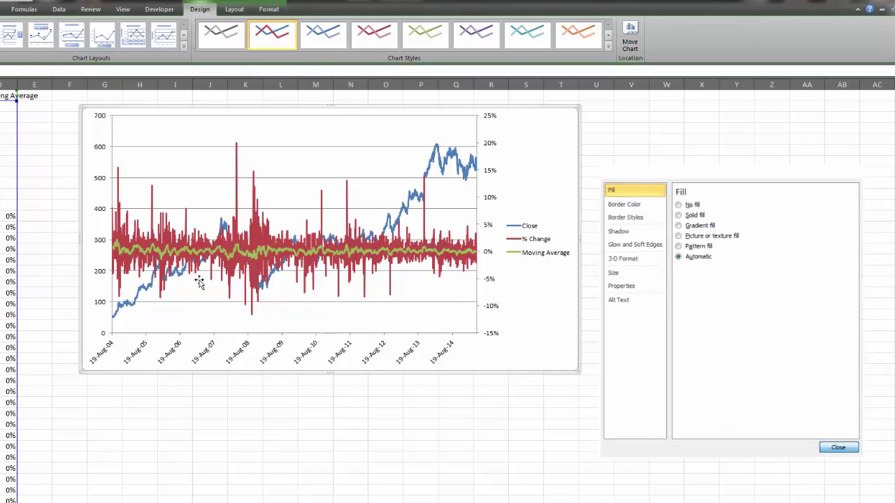
# Format the % Change line with a 1.25 pt width and 64% transparency.
pyautogui.click(238, 282)
pyautogui.rightClick(257, 275)
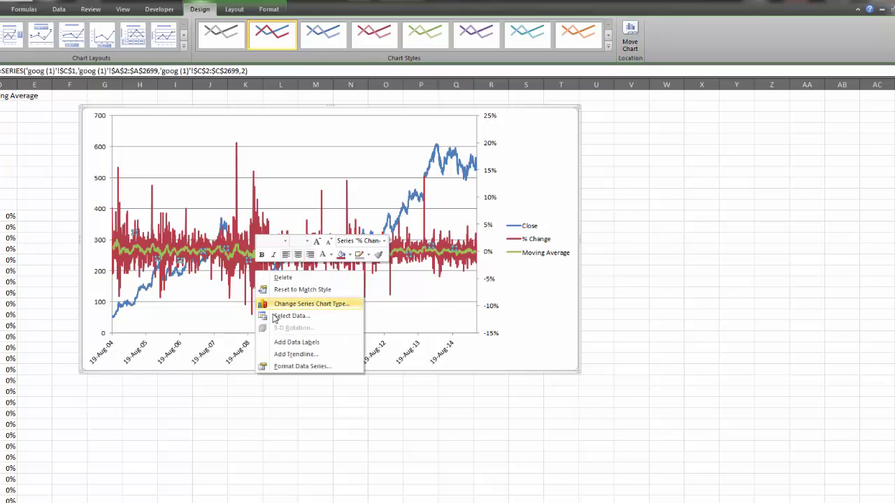
pyautogui.click(302, 366)
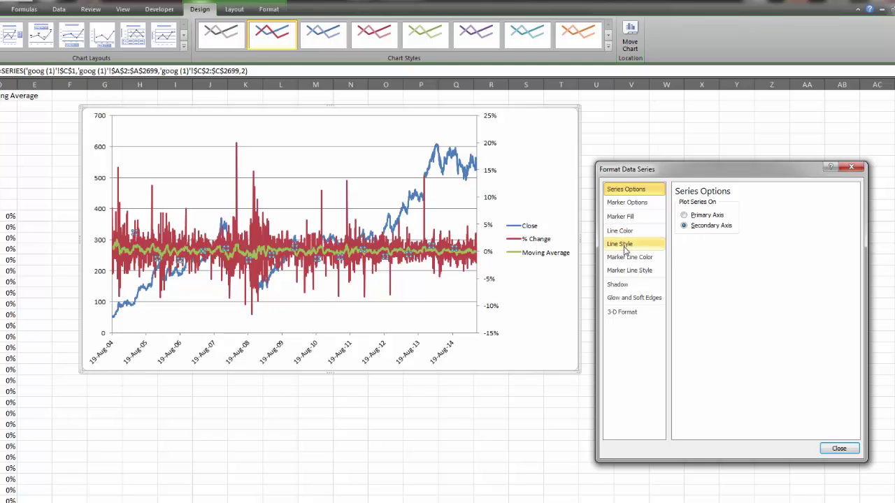
pyautogui.click(626, 250)
pyautogui.moveTo(762, 174); pyautogui.dragTo(705, 142)
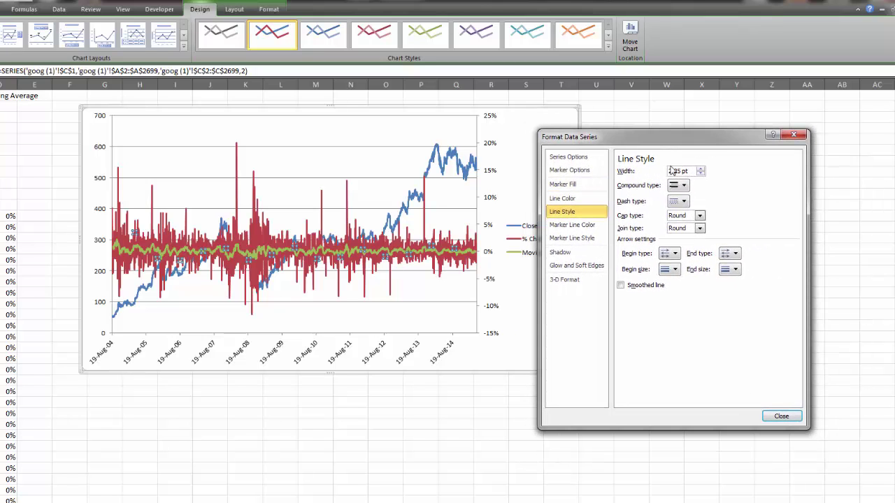
pyautogui.click(700, 173)
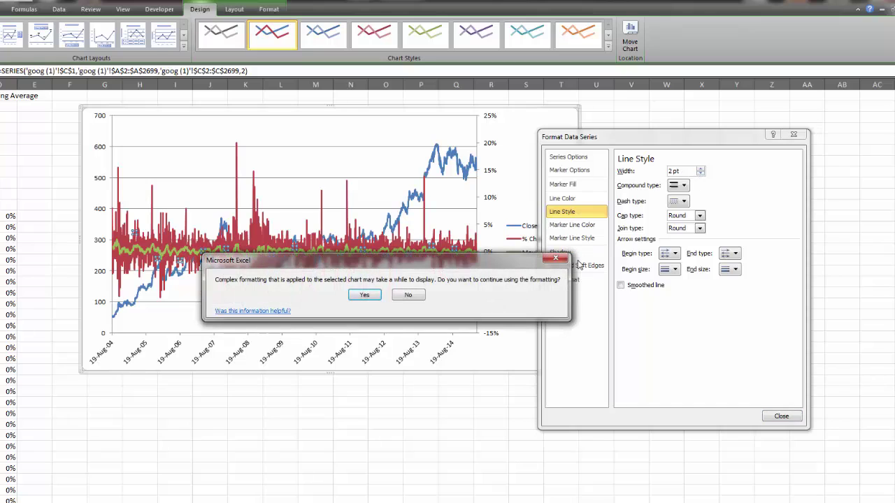
pyautogui.click(364, 295)
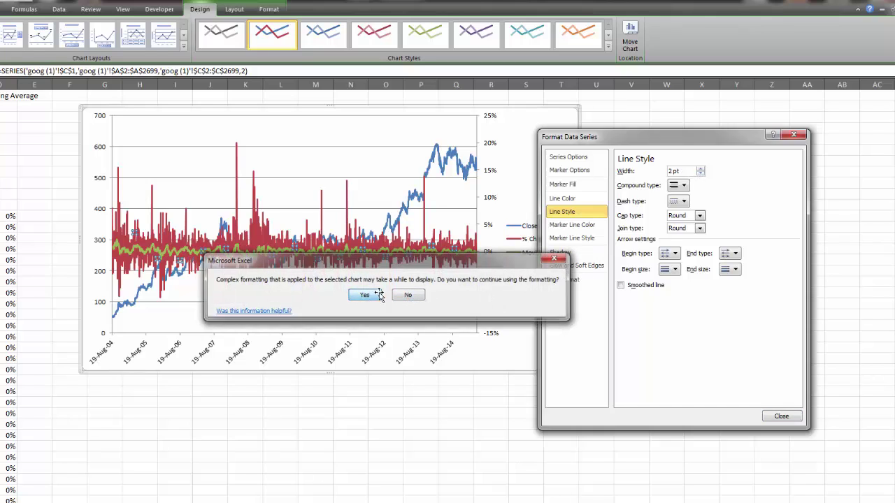
pyautogui.click(700, 174)
pyautogui.click(700, 174)
pyautogui.click(701, 174)
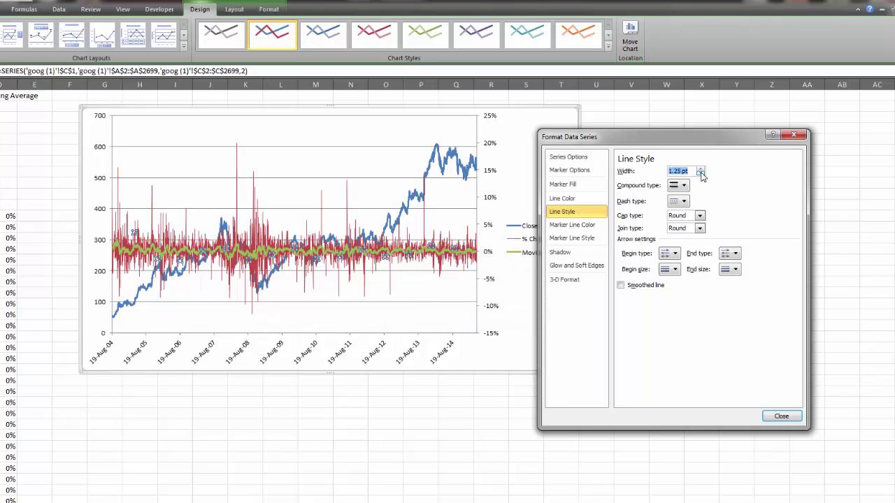
pyautogui.click(580, 199)
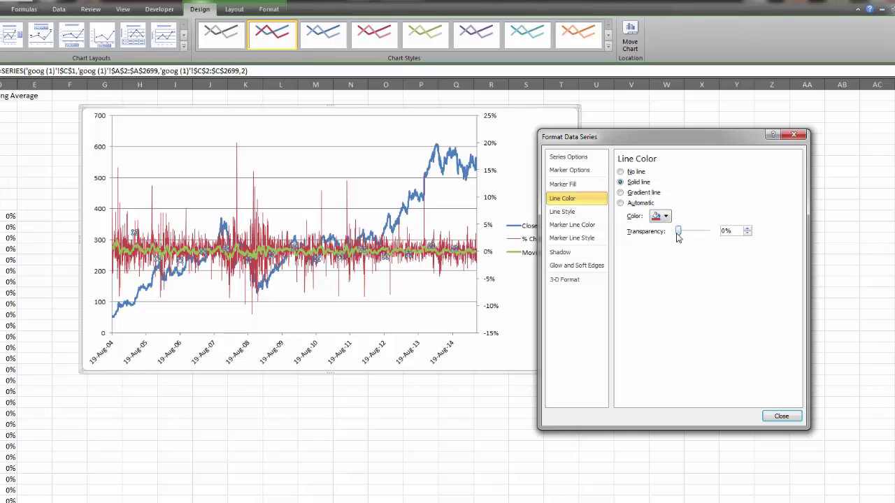
pyautogui.moveTo(678, 235); pyautogui.dragTo(700, 239)
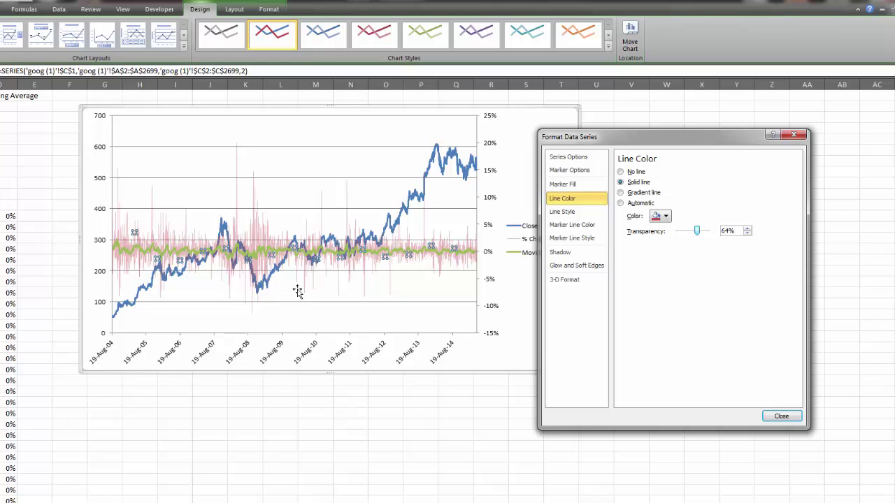
# Set the Moving Average line's width to 1.25 pt.
pyautogui.click(268, 254)
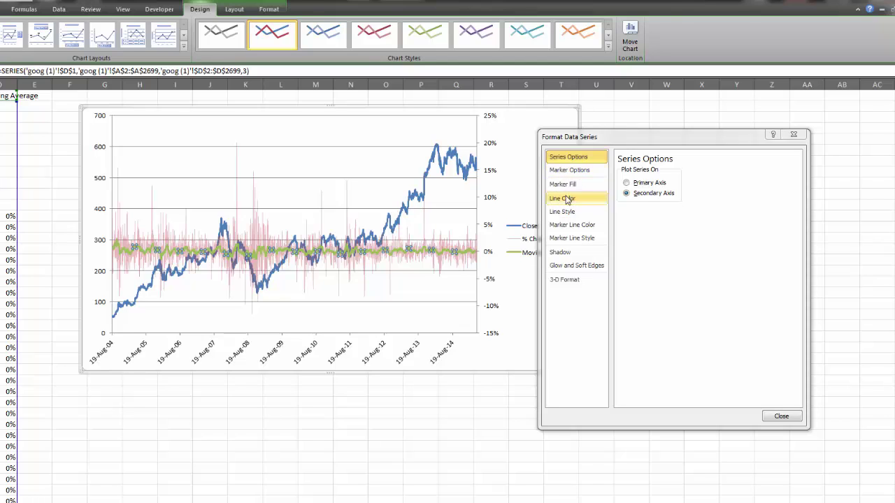
pyautogui.click(565, 211)
pyautogui.click(701, 174)
pyautogui.click(700, 174)
pyautogui.click(700, 174)
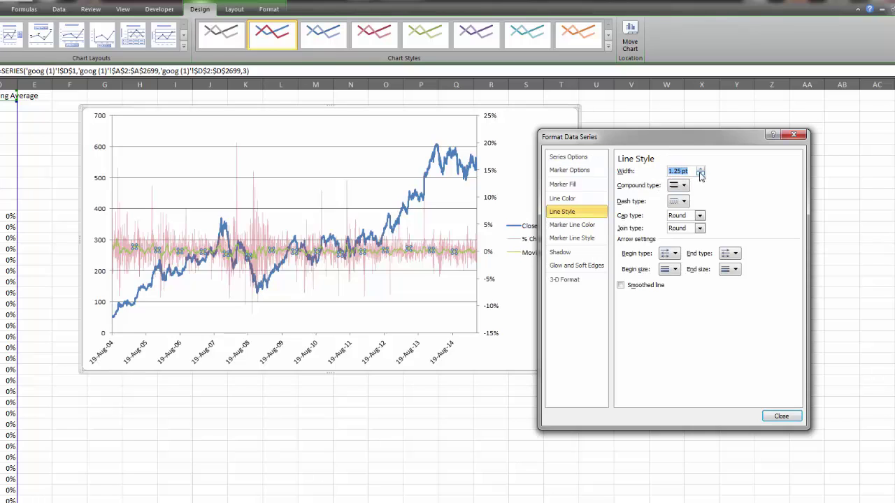
# Color the Moving Average line with the standard bright red.
pyautogui.click(561, 199)
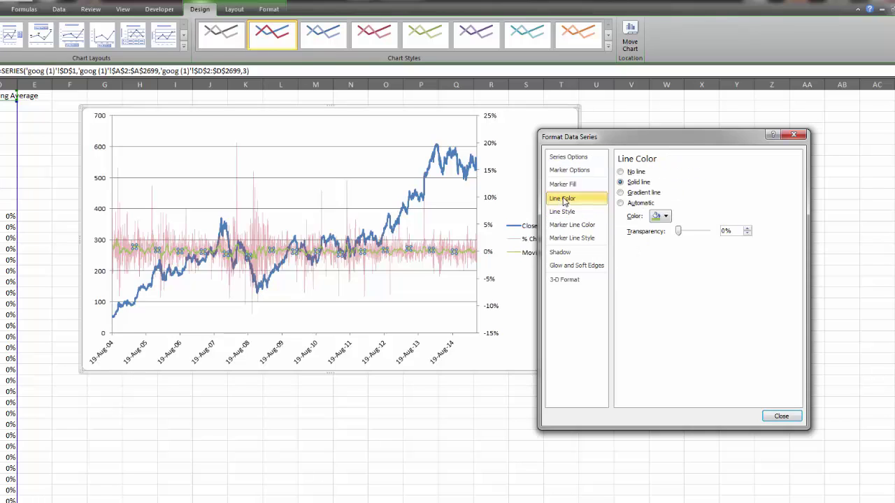
pyautogui.click(664, 216)
pyautogui.click(702, 239)
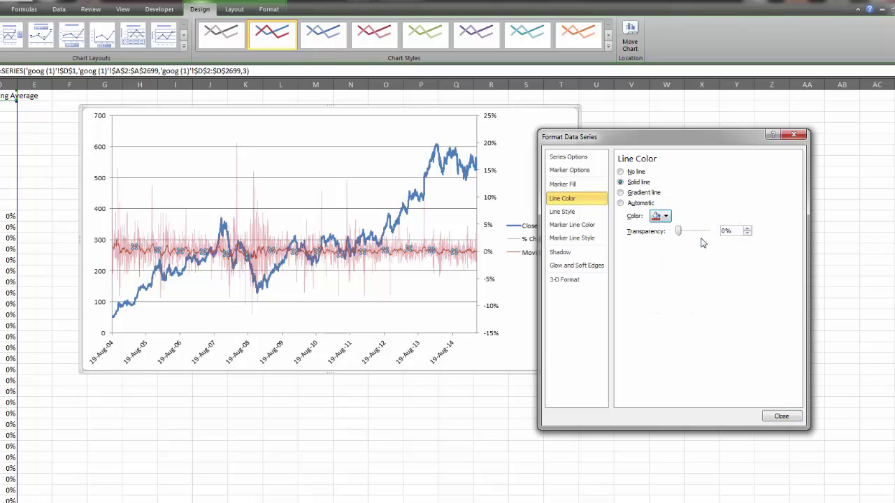
pyautogui.click(661, 217)
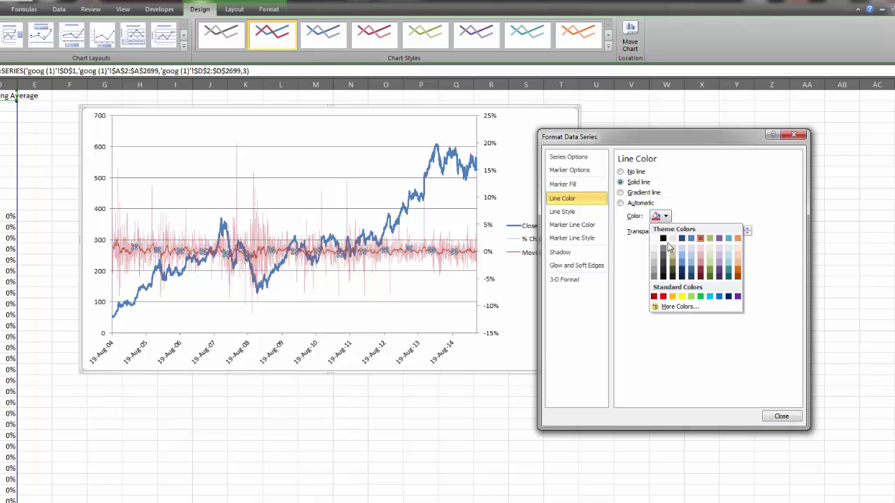
pyautogui.click(662, 298)
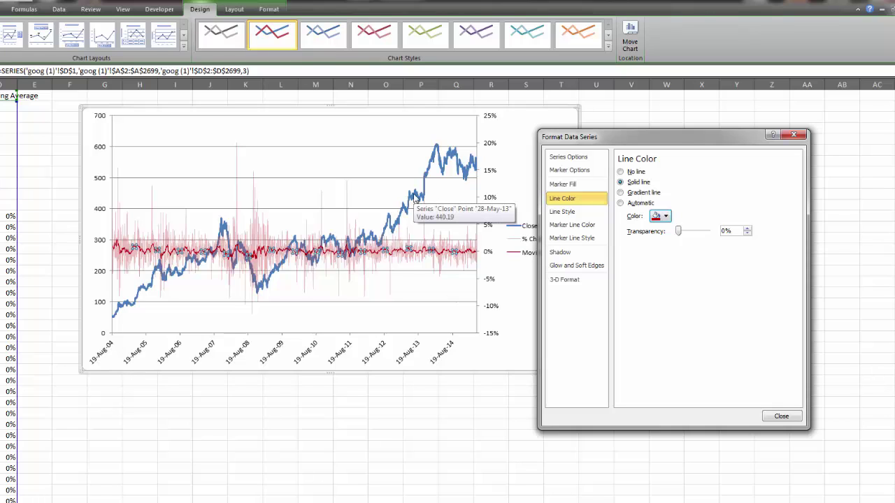
# Make the Close series a solid black line.
pyautogui.click(413, 202)
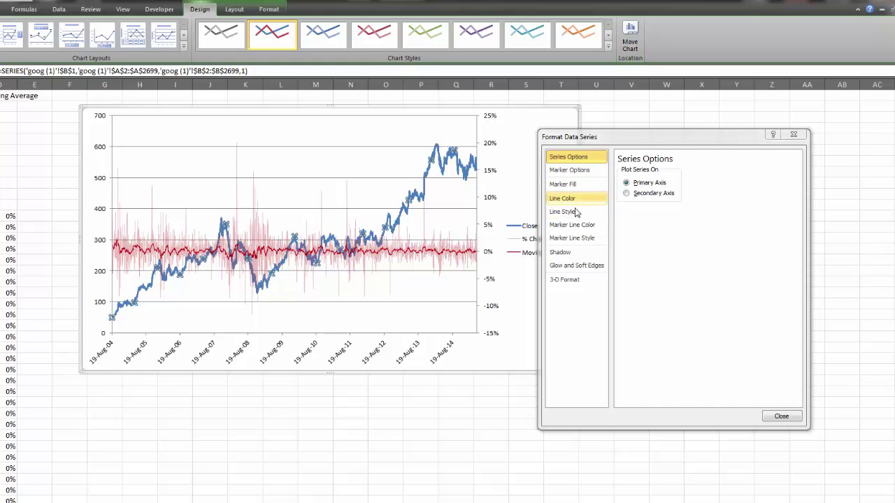
pyautogui.click(576, 199)
pyautogui.click(635, 182)
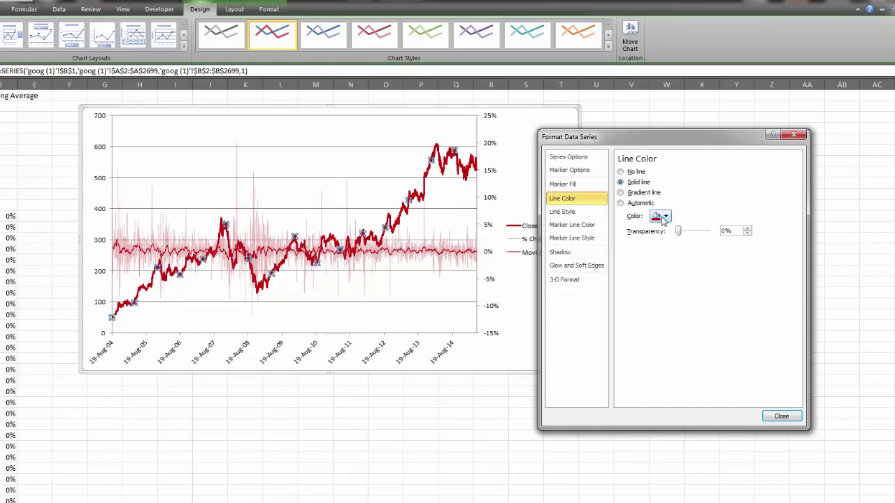
pyautogui.click(661, 217)
pyautogui.click(663, 240)
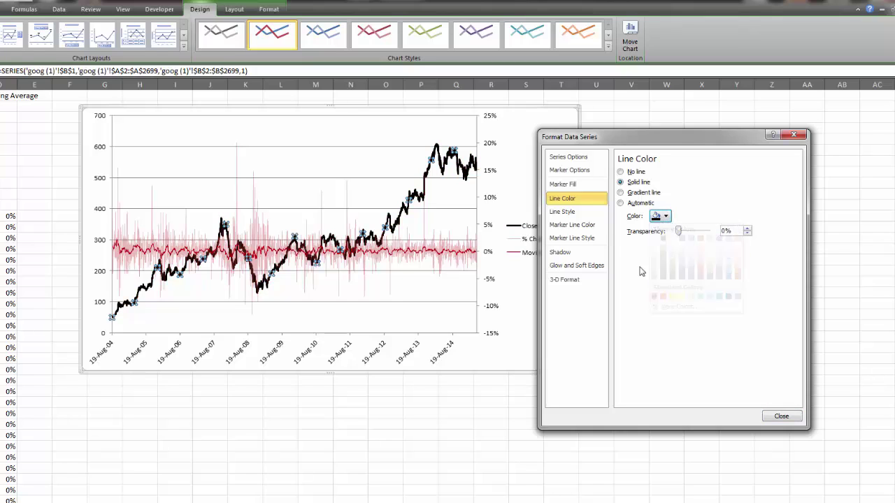
# Set the Close line's width to 1.25 pt, finish formatting and shift the chart slightly away from the table.
pyautogui.click(581, 212)
pyautogui.click(699, 175)
pyautogui.click(700, 175)
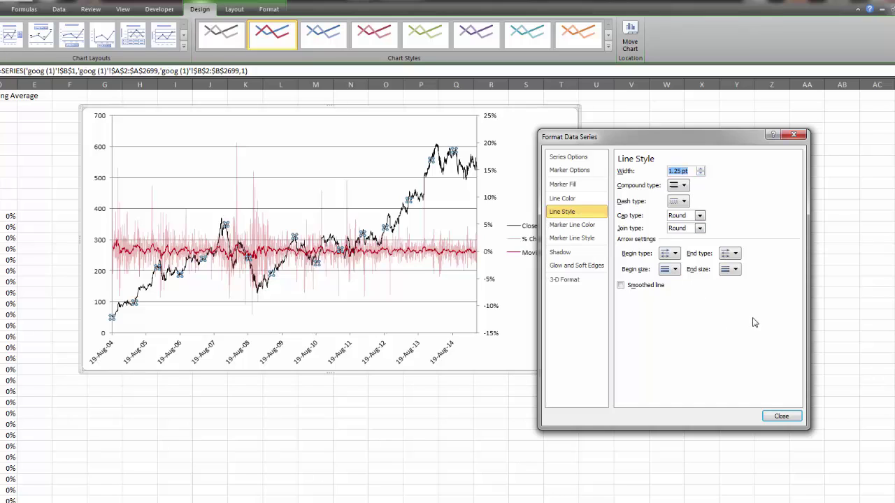
pyautogui.click(780, 417)
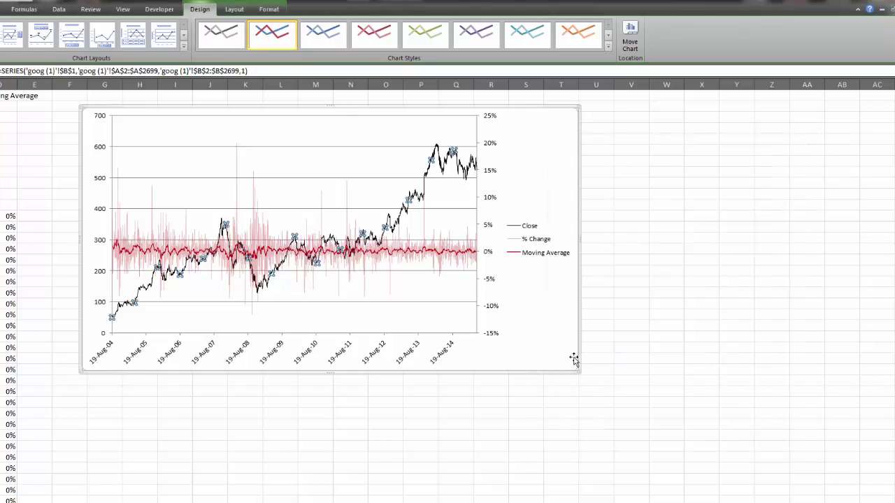
pyautogui.moveTo(557, 330)
pyautogui.mouseDown()
pyautogui.moveTo(565, 322)
pyautogui.moveTo(567, 333)
pyautogui.mouseUp()
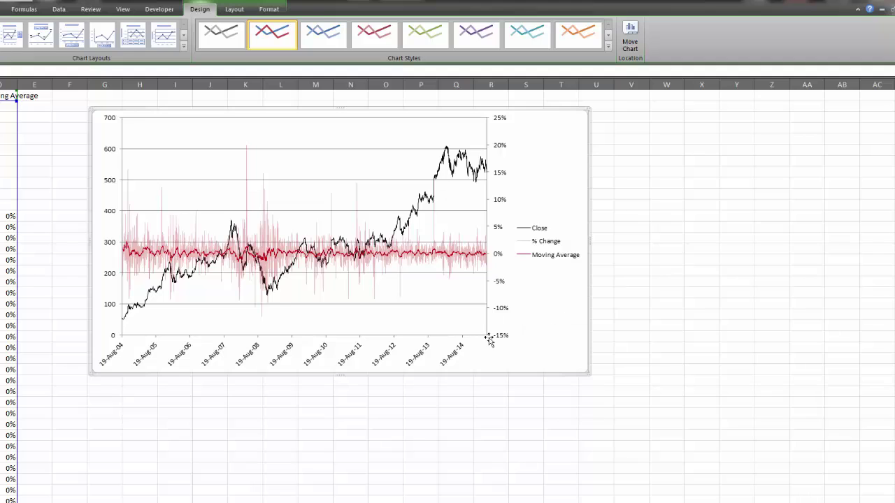
# Format the primary vertical axis numbers as dollar currency with 0 decimal places.
pyautogui.click(112, 246)
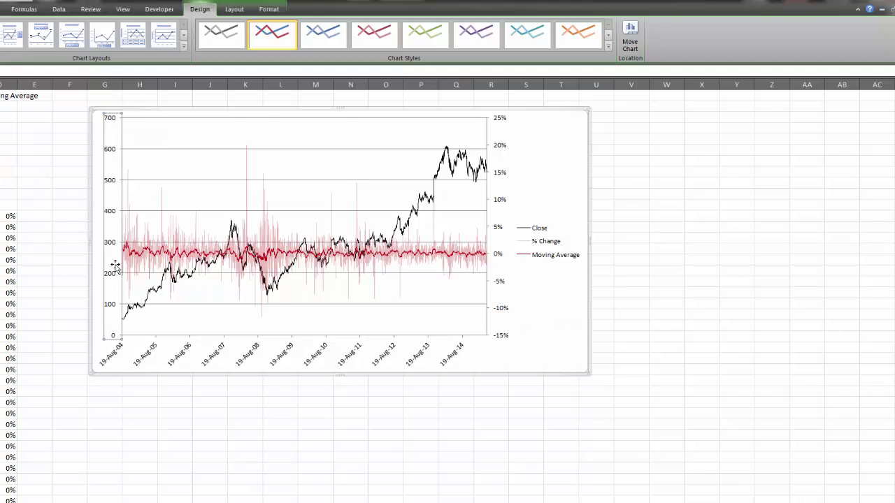
pyautogui.rightClick(110, 244)
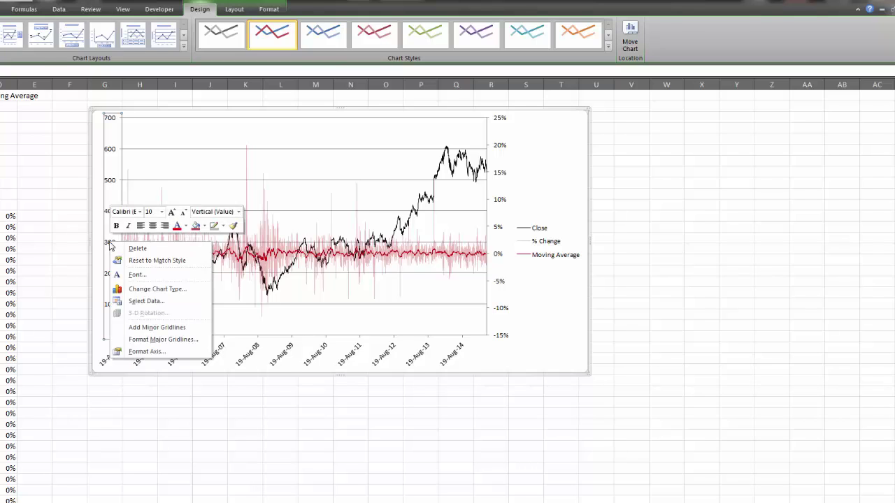
pyautogui.click(147, 351)
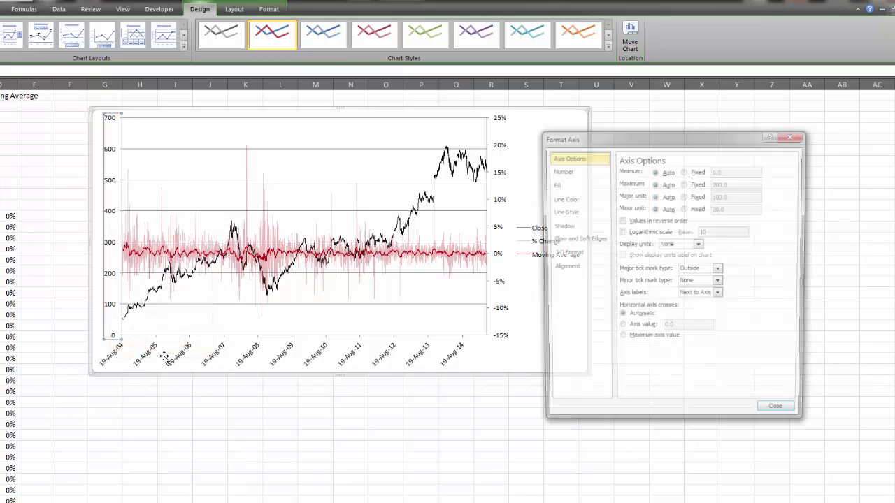
pyautogui.click(566, 170)
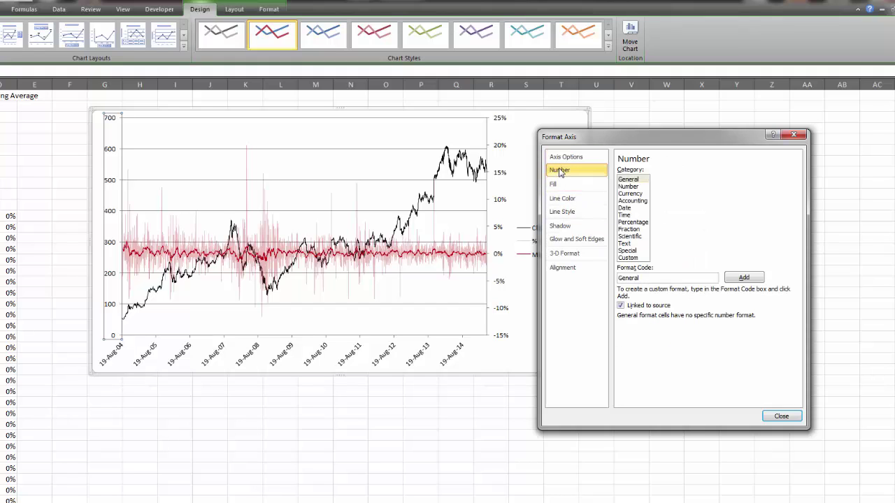
pyautogui.click(632, 193)
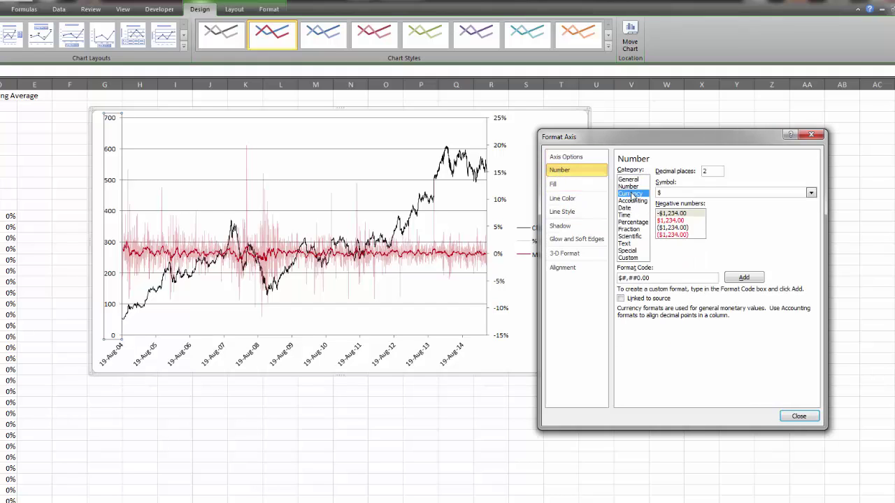
pyautogui.doubleClick(703, 171)
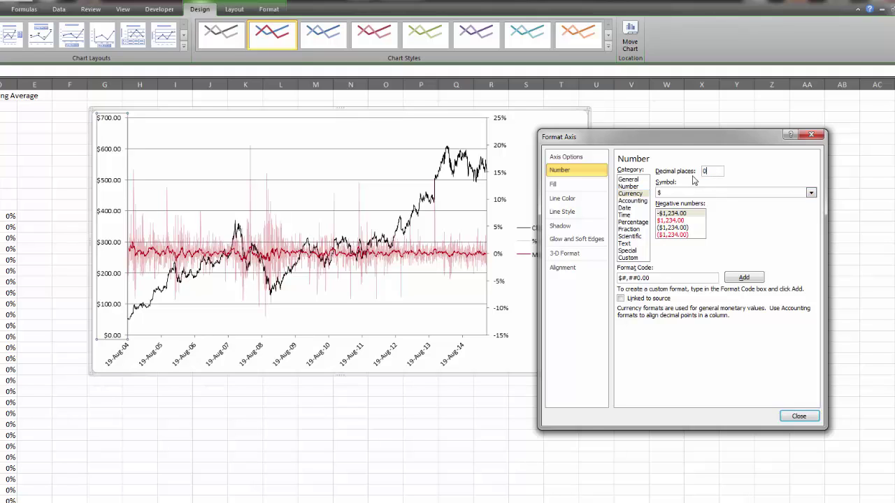
pyautogui.press('Return')
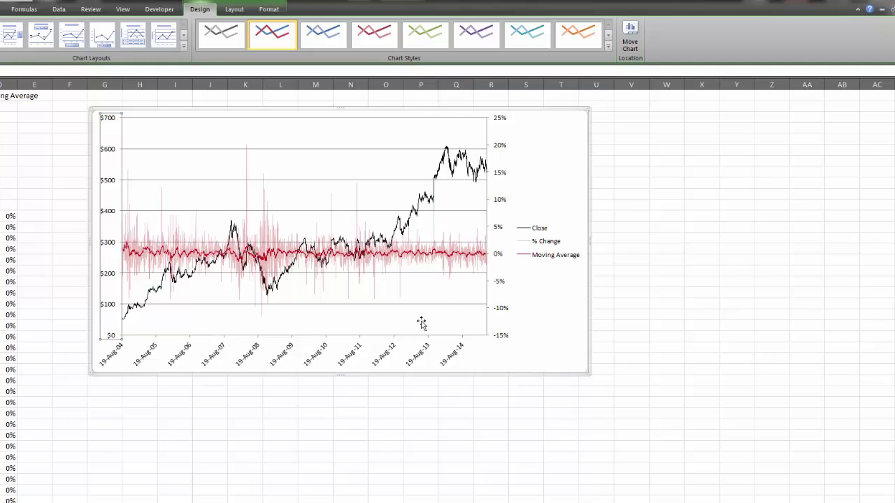
# Delete the % Change entry from the chart legend.
pyautogui.click(552, 245)
pyautogui.click(552, 245)
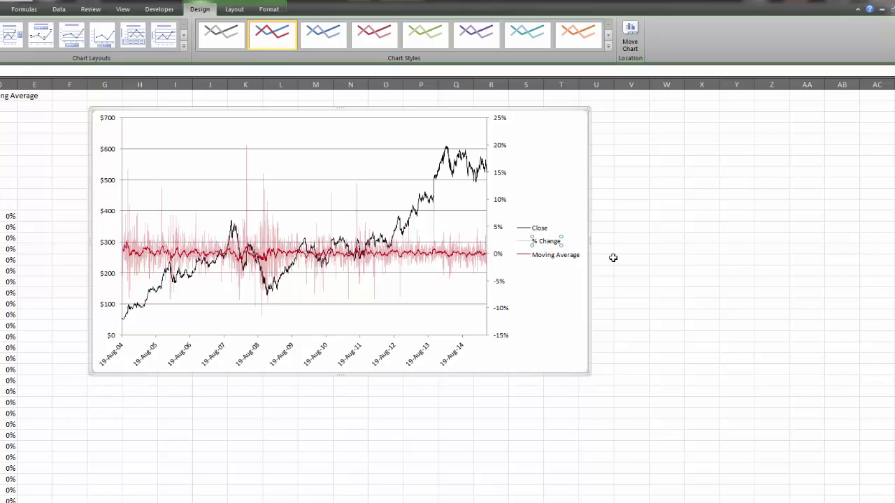
pyautogui.click(551, 247)
pyautogui.click(550, 247)
pyautogui.click(548, 244)
pyautogui.press('Delete')
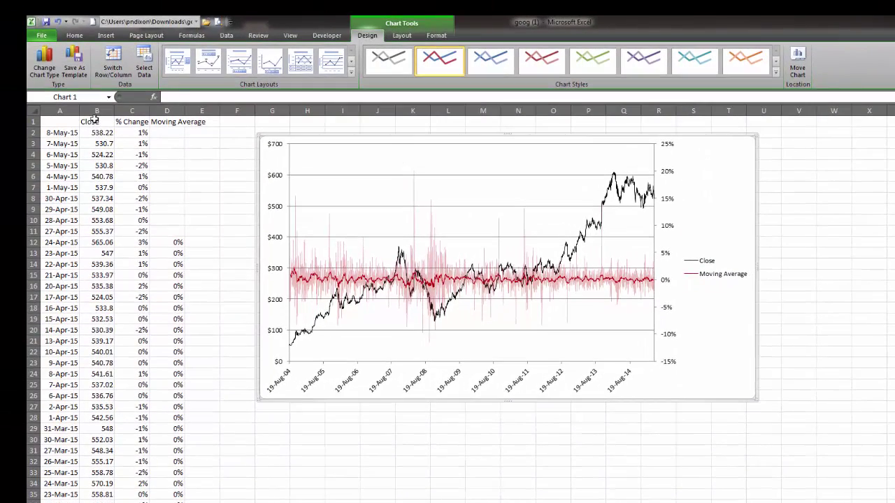
# Rename the Close column header as Price and the Moving Average header as Volatility.
pyautogui.click(41, 113)
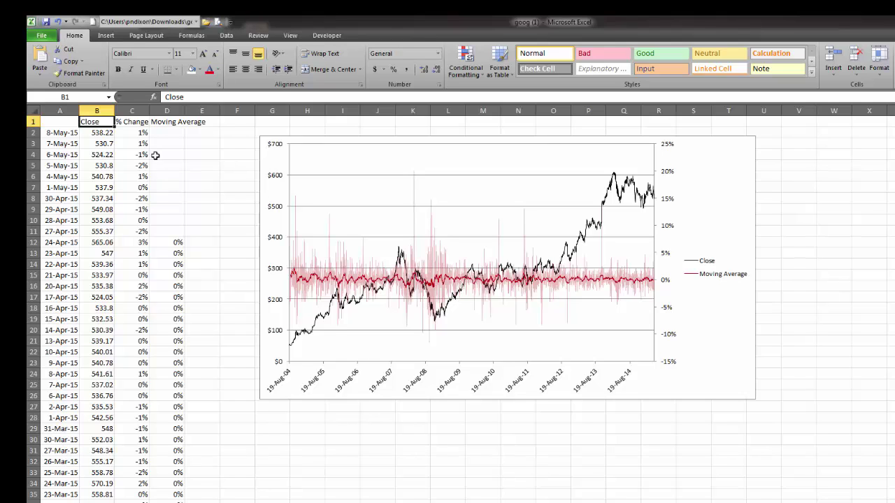
pyautogui.write('Pric')
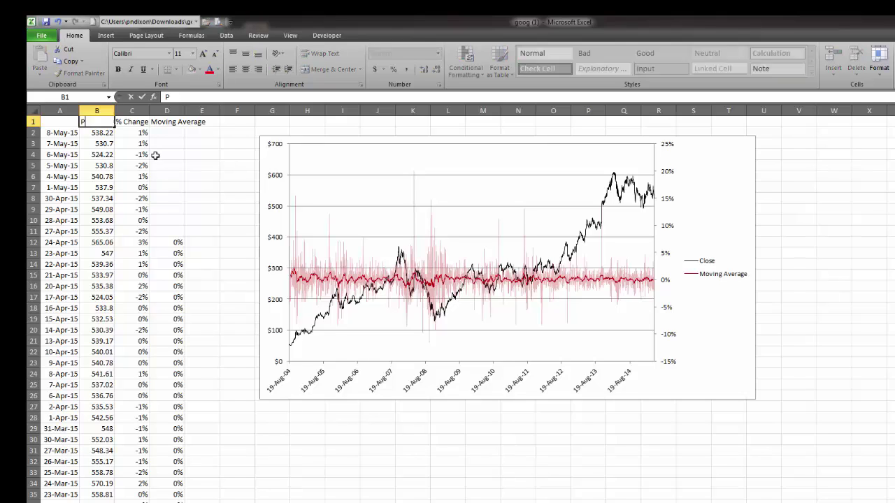
pyautogui.press('Right')
pyautogui.press('Right')
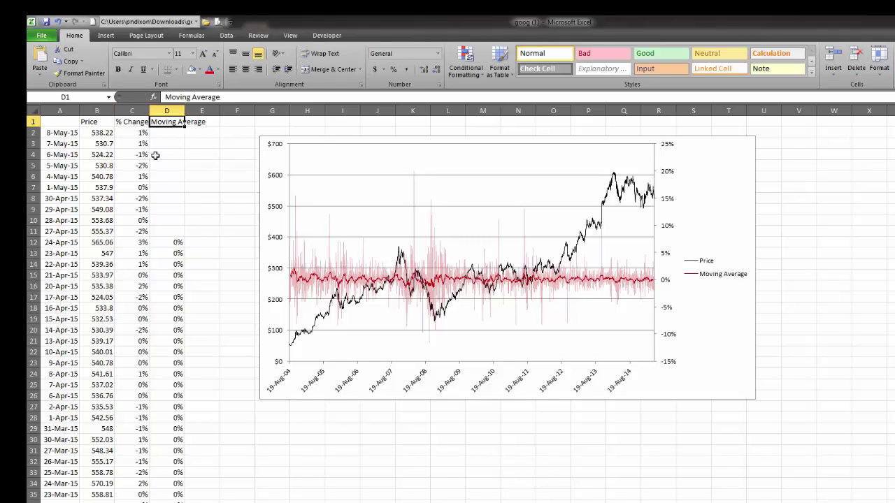
pyautogui.write('Volatilit')
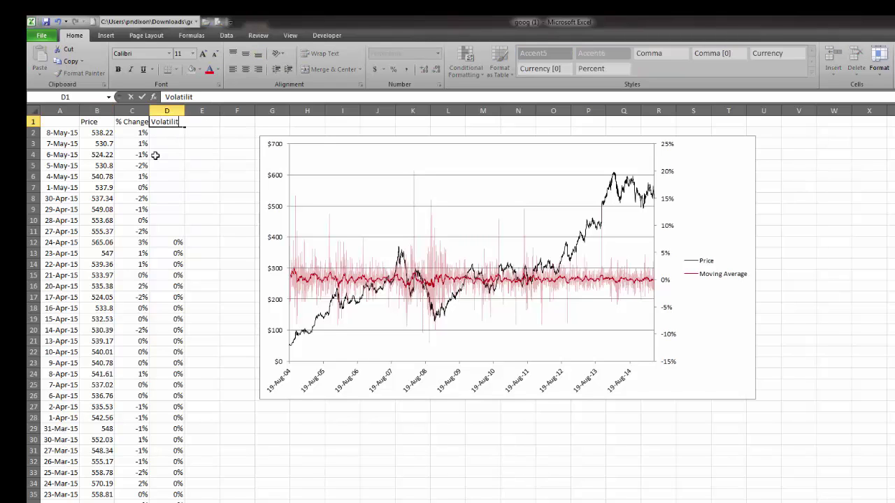
pyautogui.write('y')
pyautogui.press('Return')
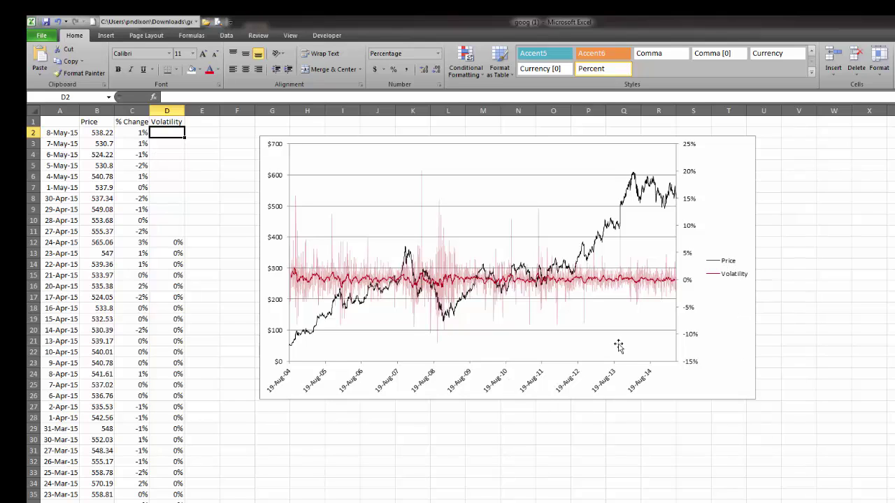
# Show the chart legend at the bottom and delete the primary vertical axis major gridlines.
pyautogui.click(729, 275)
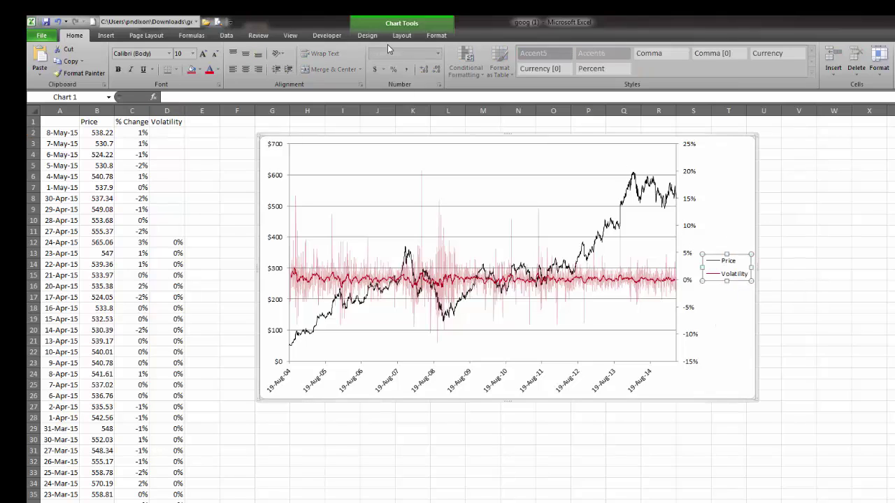
pyautogui.click(738, 353)
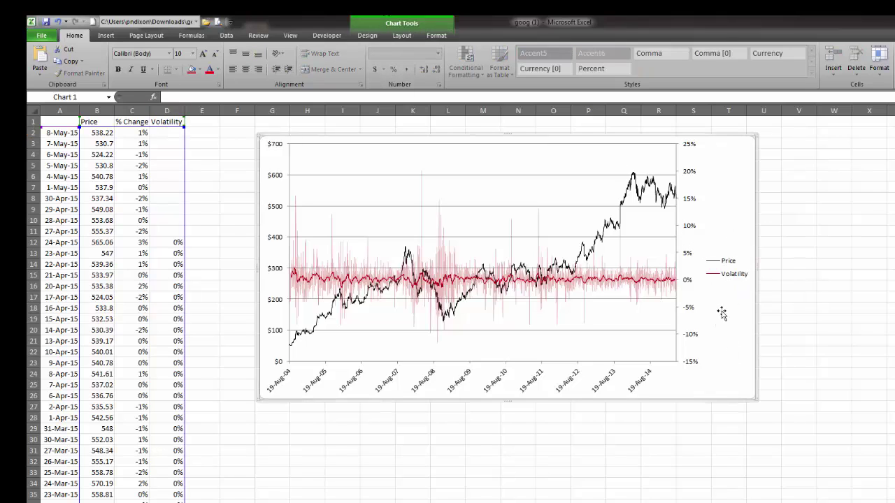
pyautogui.click(402, 36)
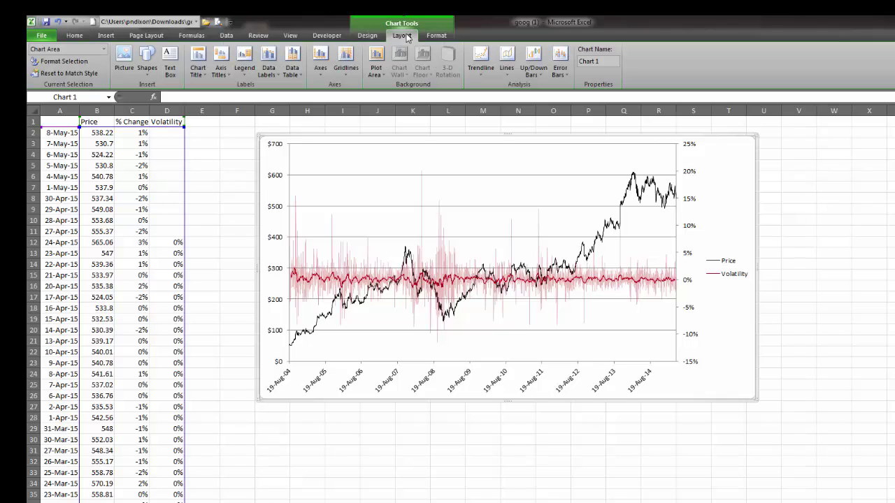
pyautogui.click(243, 58)
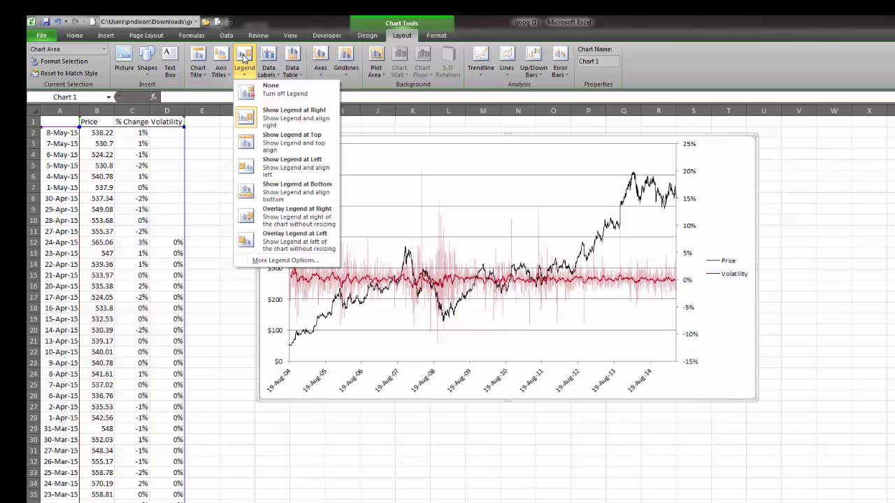
pyautogui.click(291, 191)
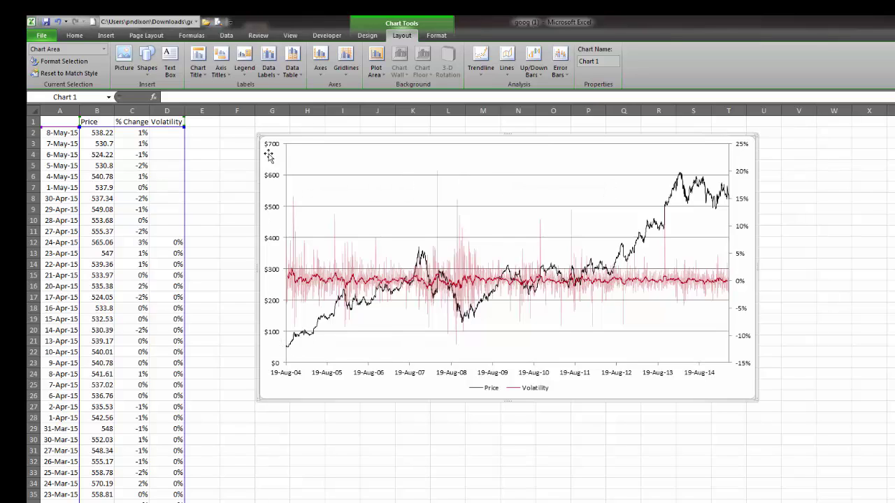
pyautogui.click(529, 175)
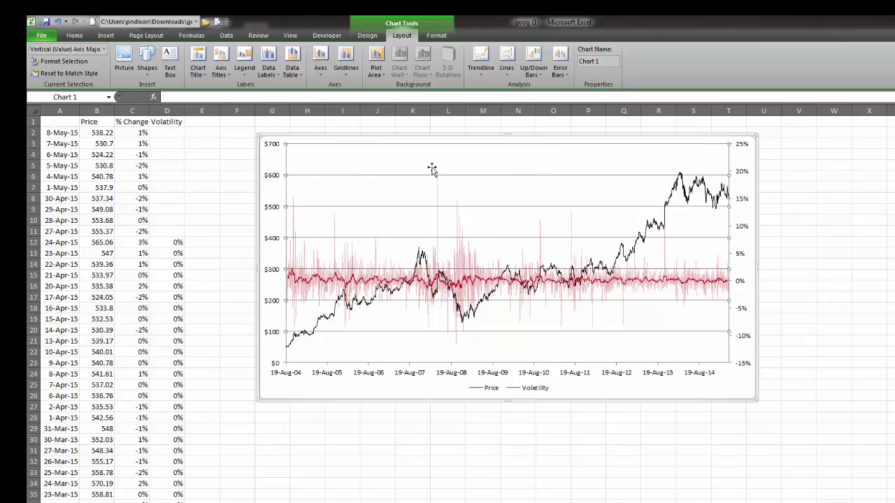
pyautogui.press('Delete')
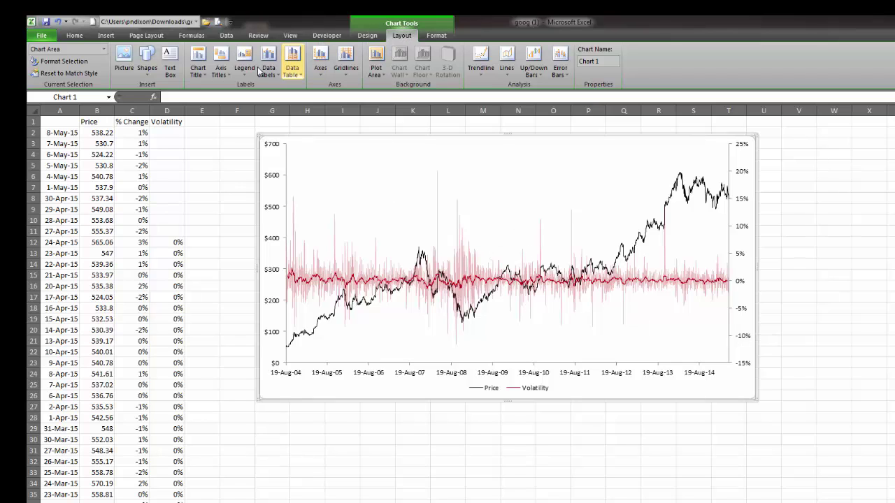
# Add a rotated title reading Price to the primary vertical axis.
pyautogui.click(221, 64)
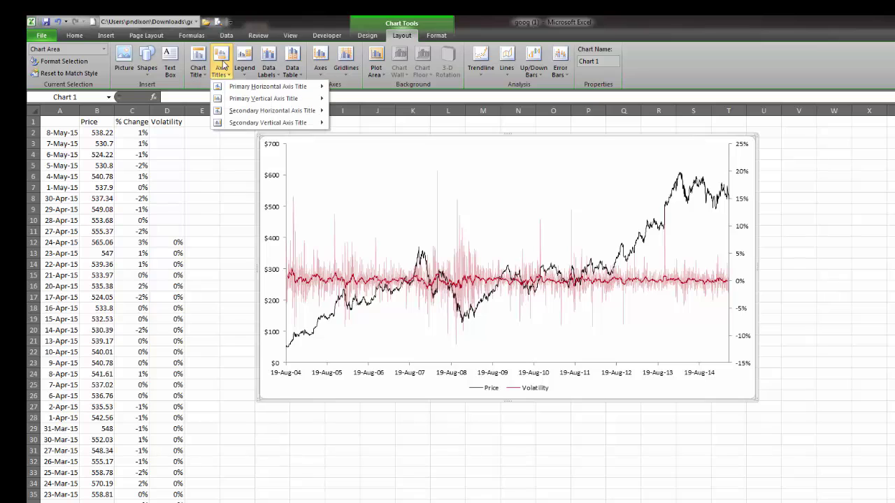
pyautogui.moveTo(274, 101)
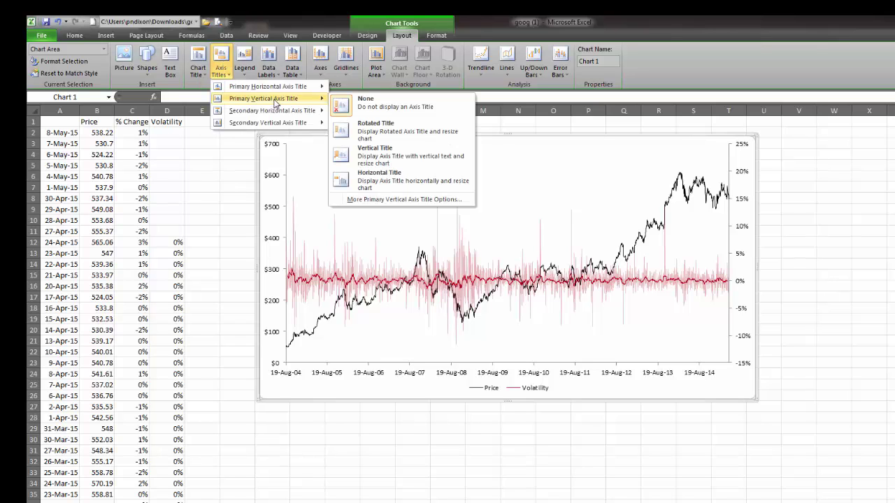
pyautogui.click(370, 133)
pyautogui.moveTo(275, 241); pyautogui.dragTo(274, 262)
pyautogui.write('Price')
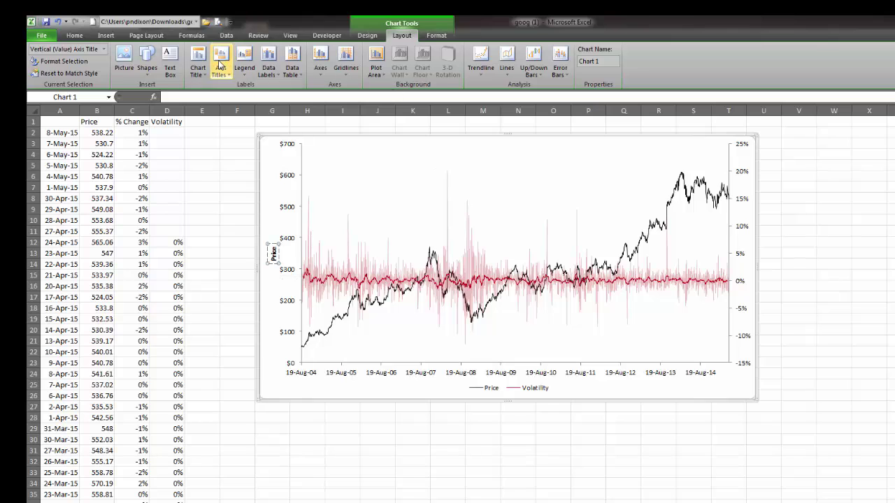
# Add a rotated title reading Volatility to the secondary vertical axis and shift the chart slightly downward.
pyautogui.click(221, 63)
pyautogui.moveTo(245, 124)
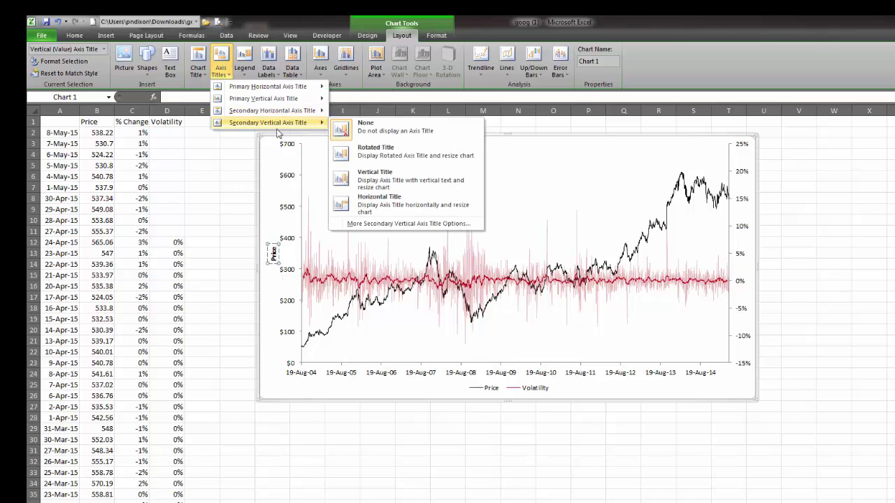
pyautogui.click(383, 158)
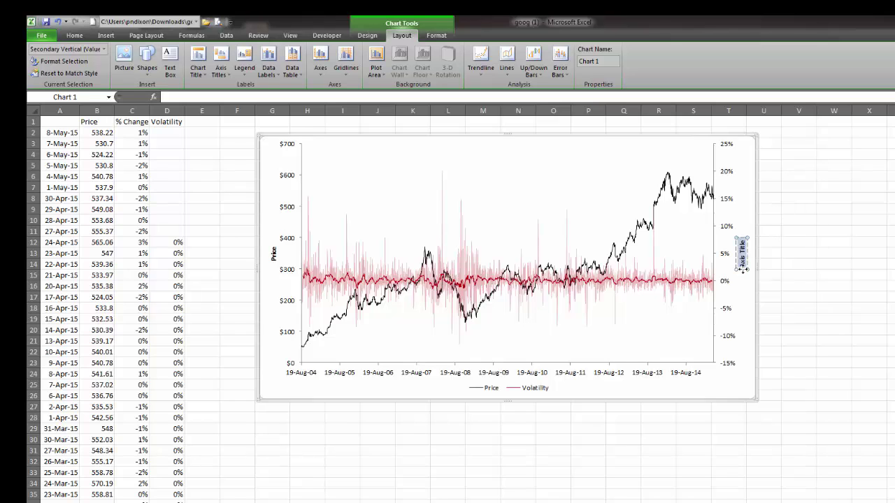
pyautogui.write('Volatility')
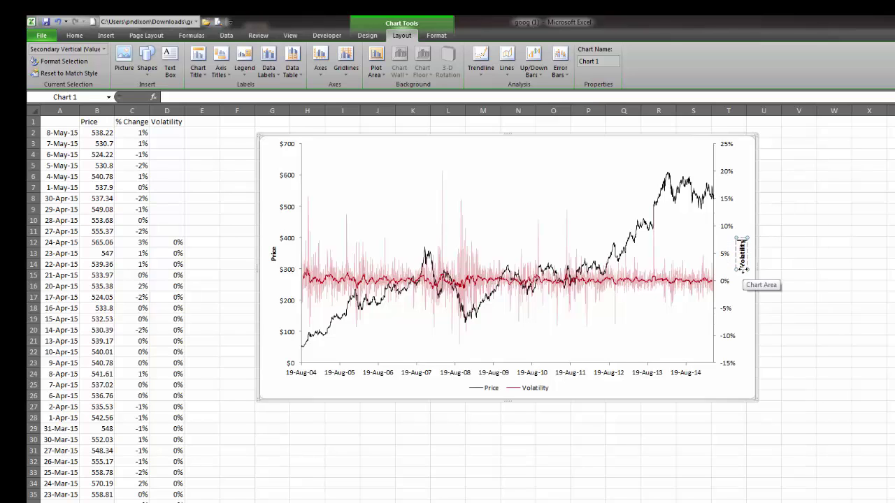
pyautogui.click(693, 392)
pyautogui.moveTo(745, 397); pyautogui.dragTo(751, 417)
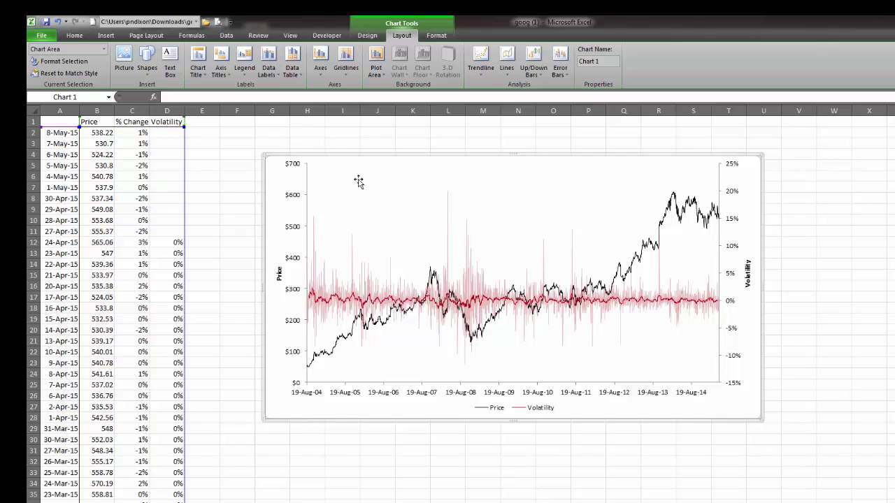
# Add a title above the chart reading Google Stock Price and Volatility.
pyautogui.click(195, 65)
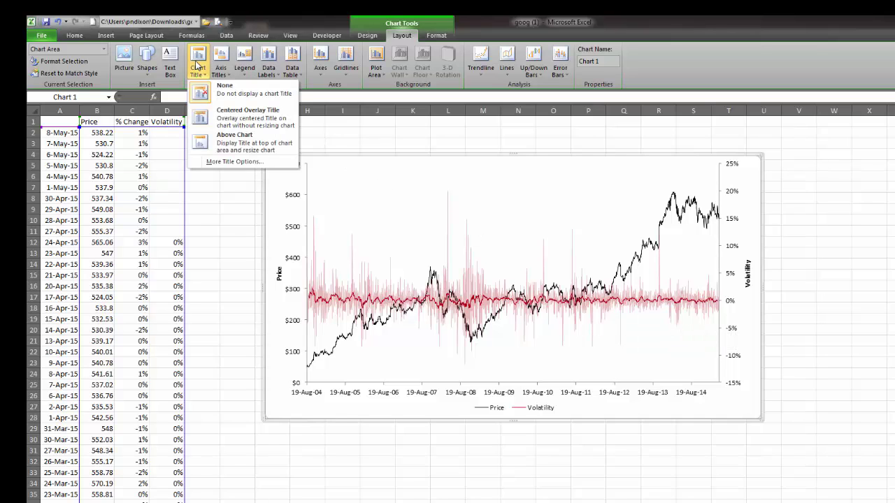
pyautogui.click(233, 142)
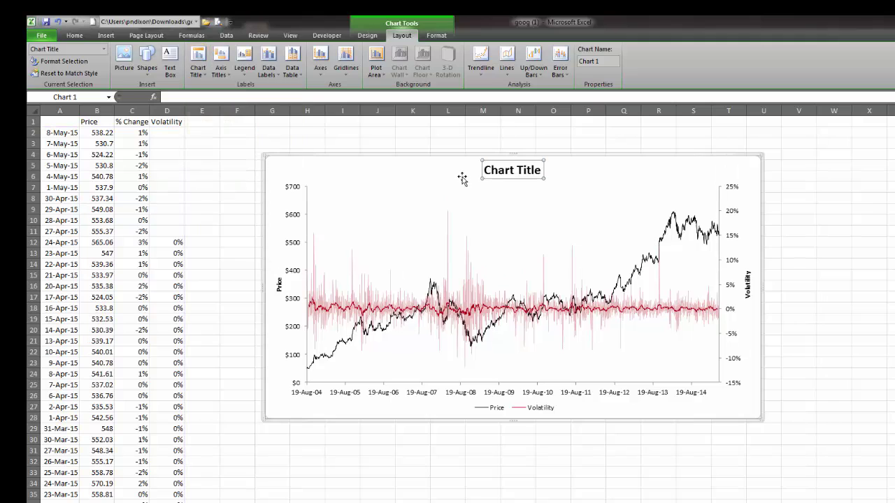
pyautogui.moveTo(484, 170); pyautogui.dragTo(519, 170)
pyautogui.press('BackSpace')
pyautogui.press('Delete')
pyautogui.press('Delete')
pyautogui.press('Delete')
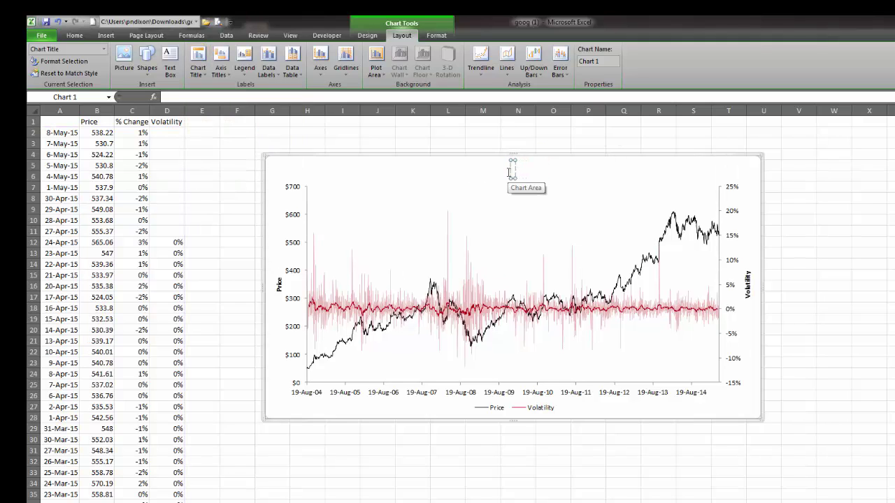
pyautogui.write('Google Stock')
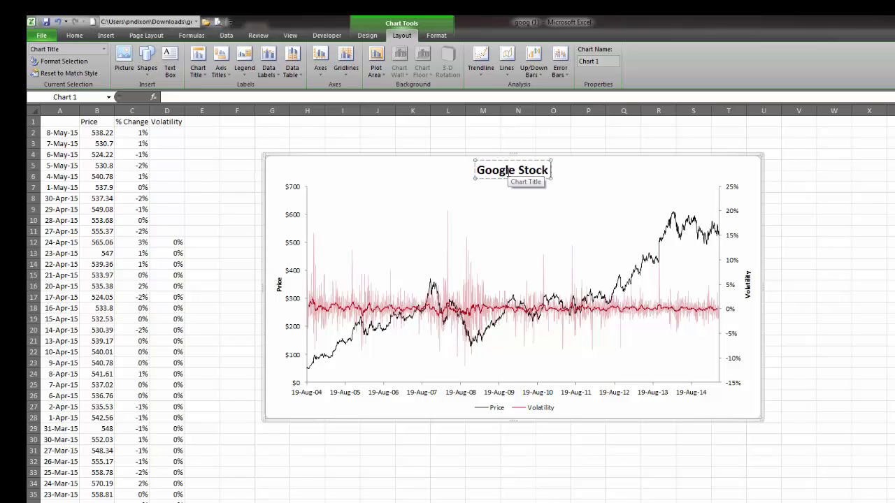
pyautogui.write(' Price and Vol')
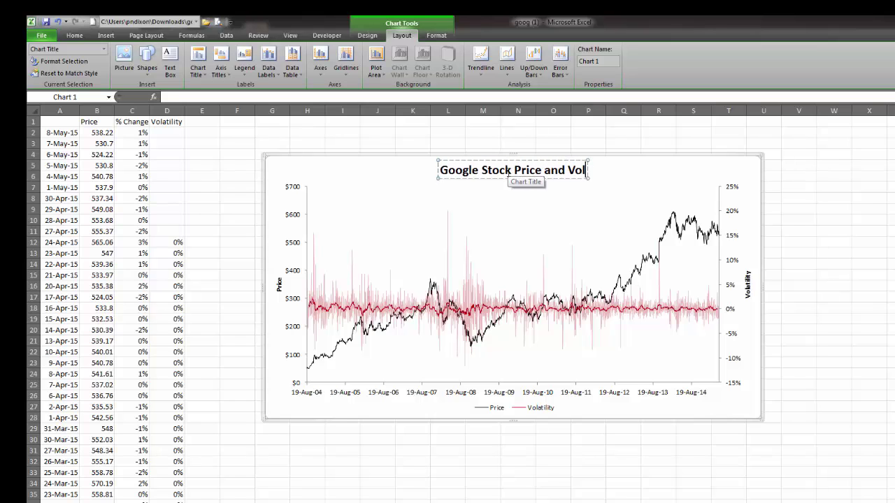
pyautogui.write('atility')
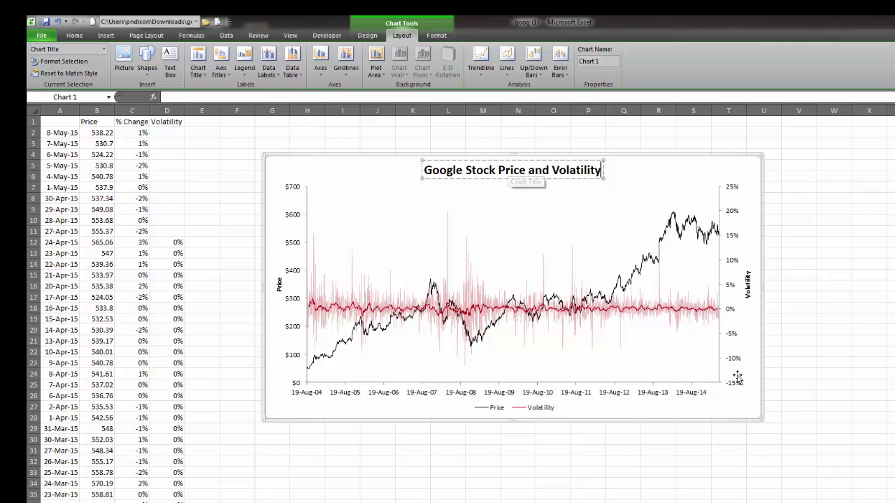
pyautogui.click(745, 407)
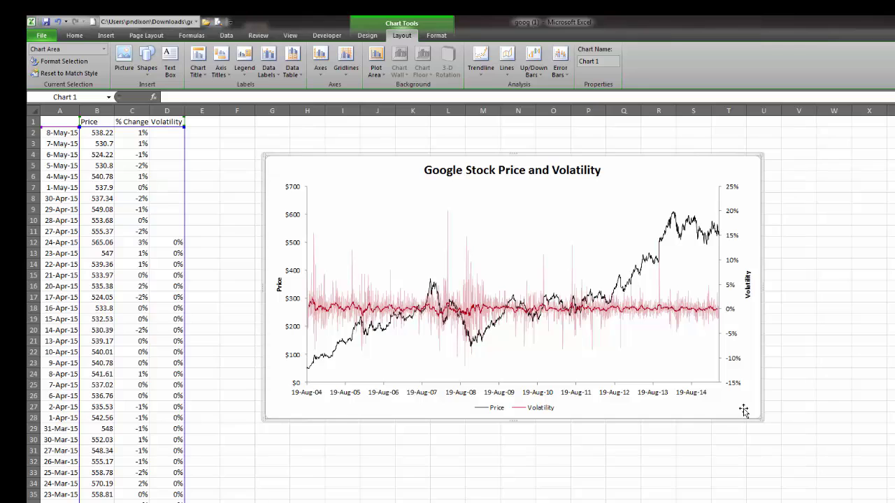
# Cut the chart from the data sheet and paste it into Sheet1 at cell C4.
pyautogui.rightClick(742, 411)
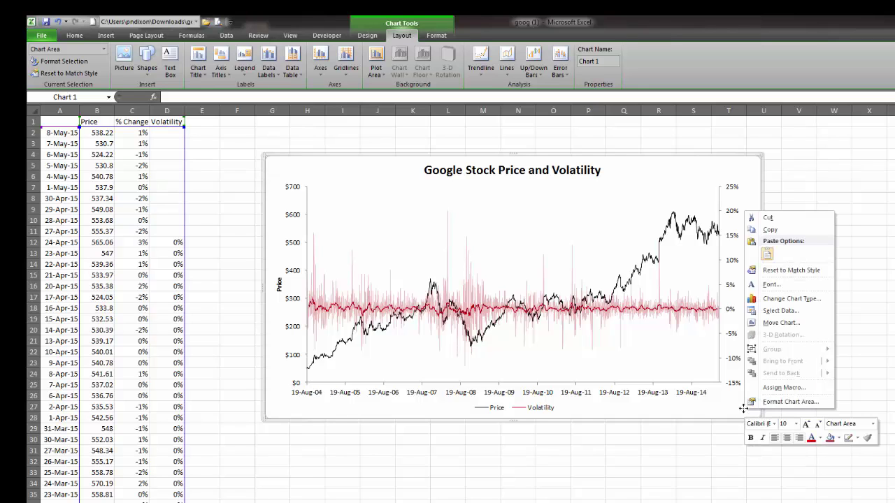
pyautogui.click(780, 218)
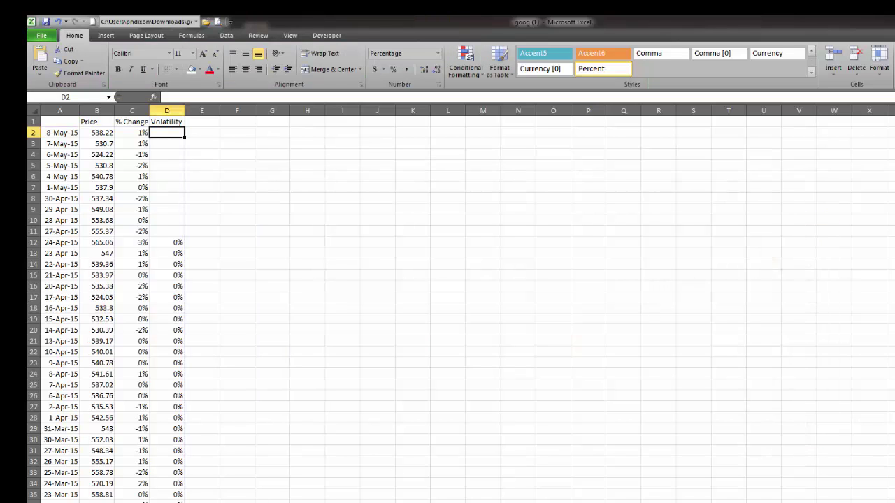
pyautogui.hotkey('ctrl', 'pagedown')
pyautogui.click(132, 153)
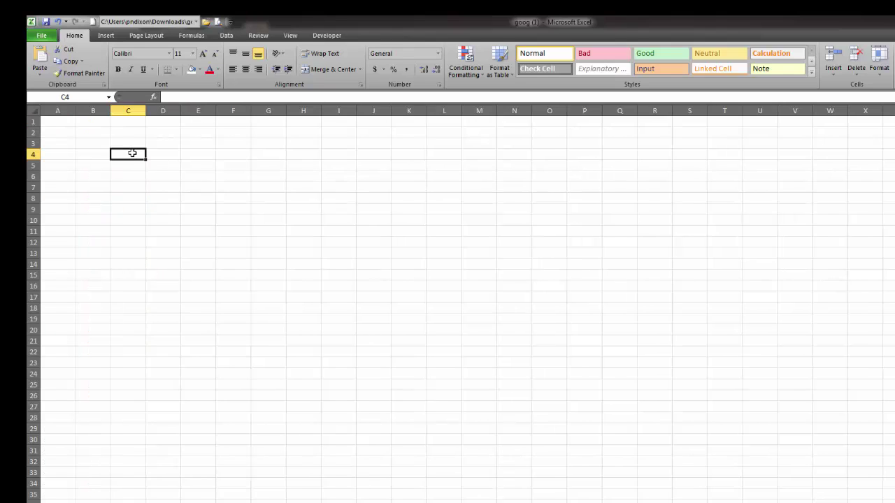
pyautogui.rightClick(132, 153)
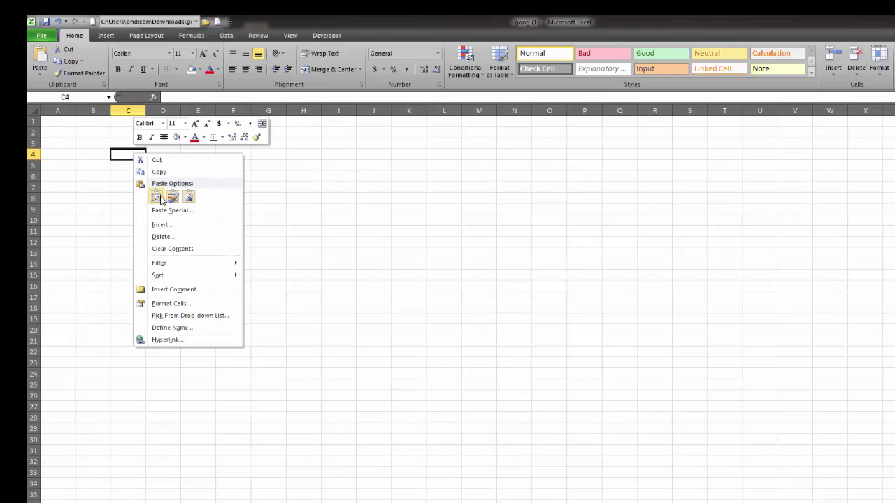
pyautogui.click(117, 152)
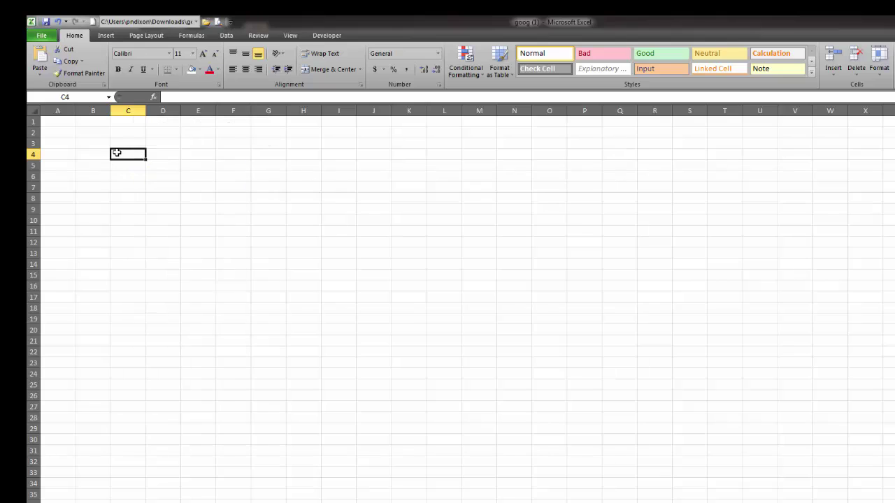
pyautogui.hotkey('ctrl', 'v')
# Enlarge the pasted chart so it extends to about column X and row 38, and deselect it.
pyautogui.click(724, 283)
pyautogui.click(582, 400)
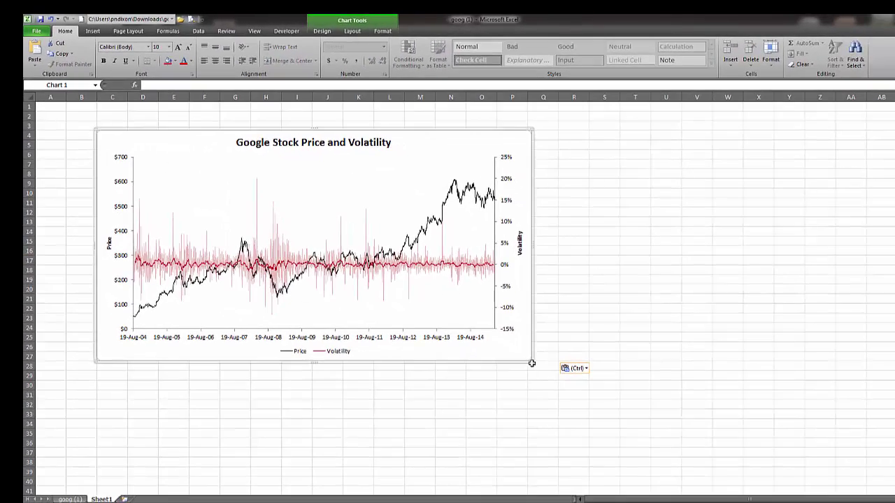
pyautogui.moveTo(531, 362); pyautogui.dragTo(777, 462)
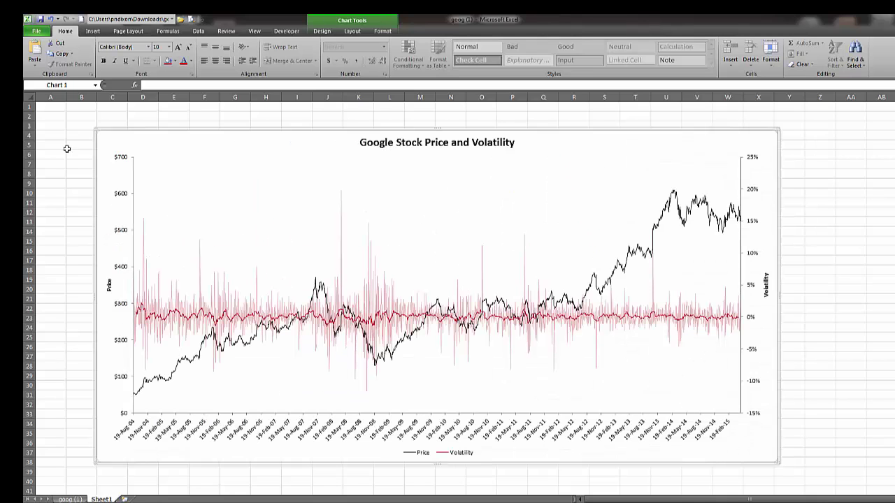
pyautogui.click(857, 232)
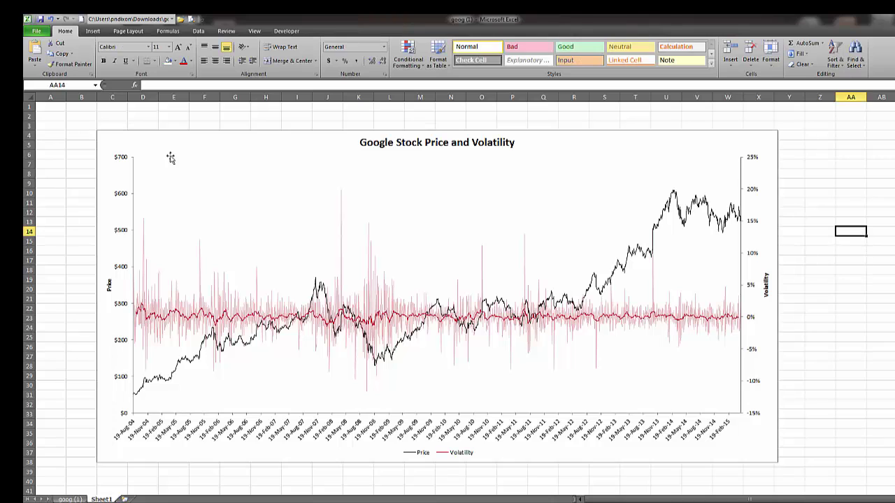
# Fill all cells of Sheet1 with white so the gridlines behind the chart are hidden.
pyautogui.click(28, 98)
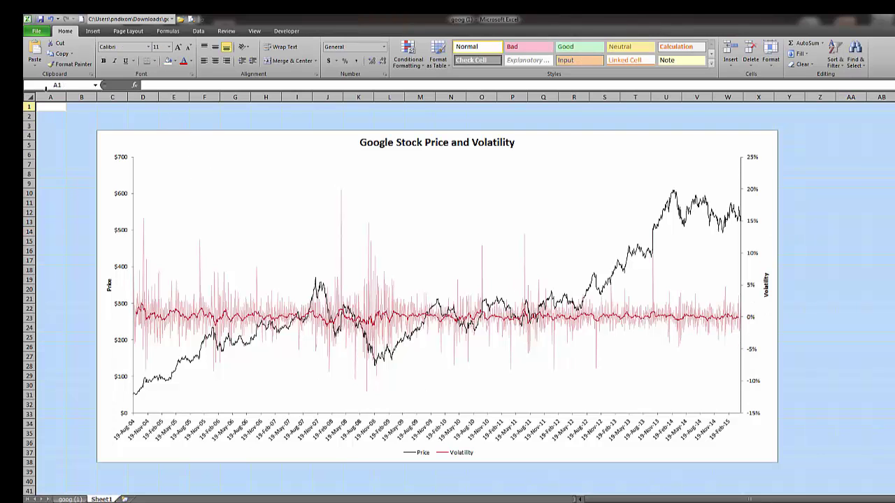
pyautogui.click(176, 62)
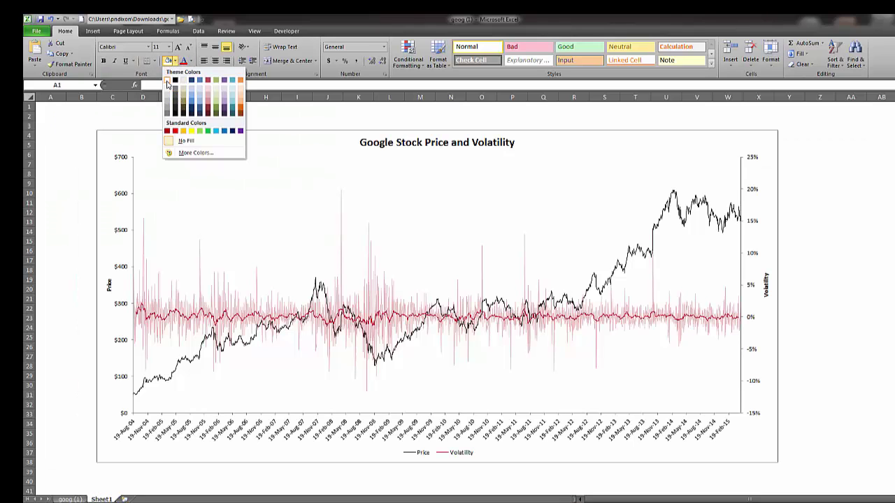
pyautogui.click(167, 83)
pyautogui.click(819, 260)
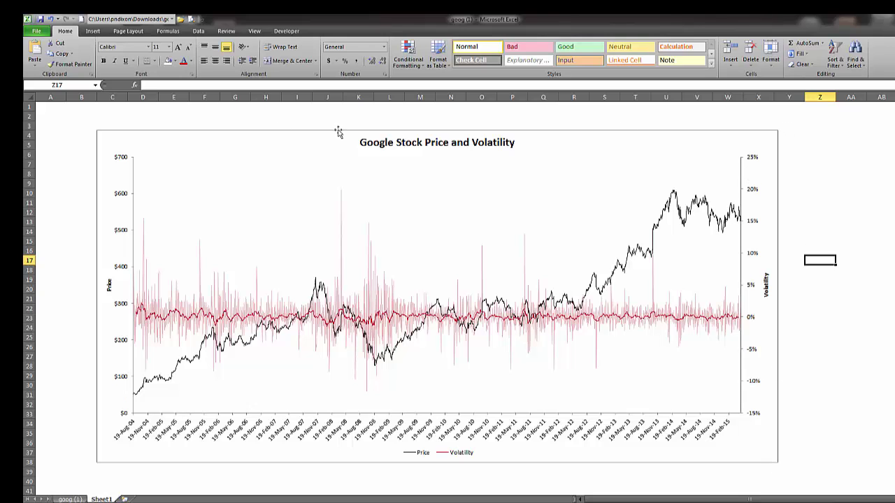
# Remove the outline around the chart area and deselect the chart.
pyautogui.click(768, 453)
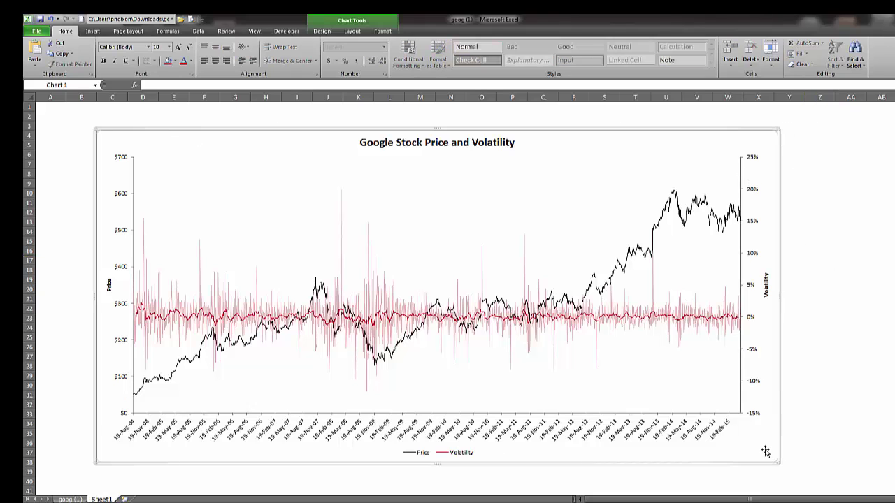
pyautogui.rightClick(754, 446)
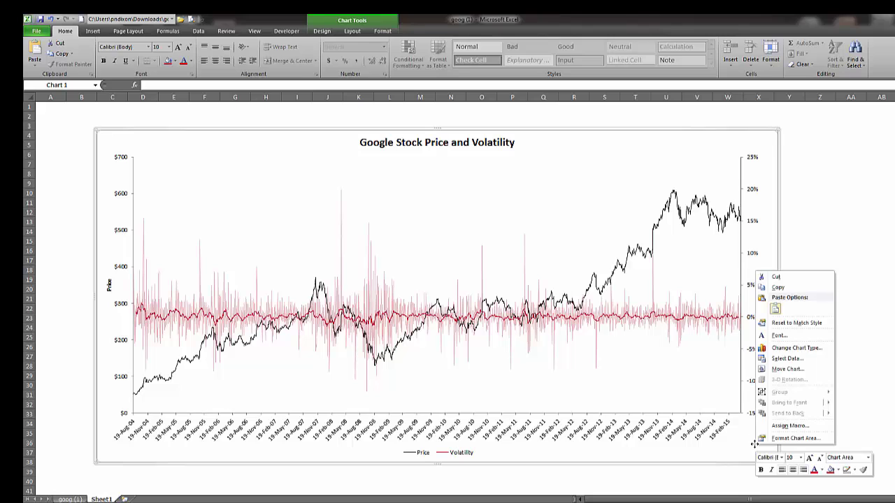
pyautogui.click(854, 472)
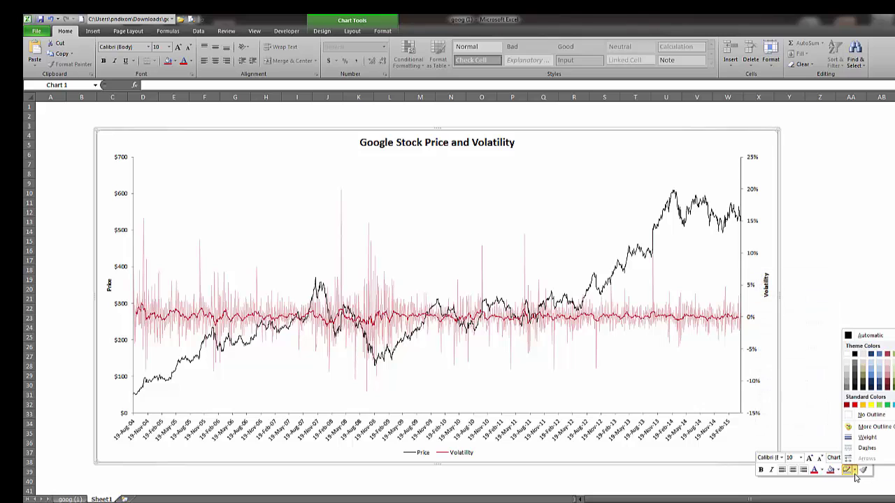
pyautogui.click(867, 415)
pyautogui.click(870, 212)
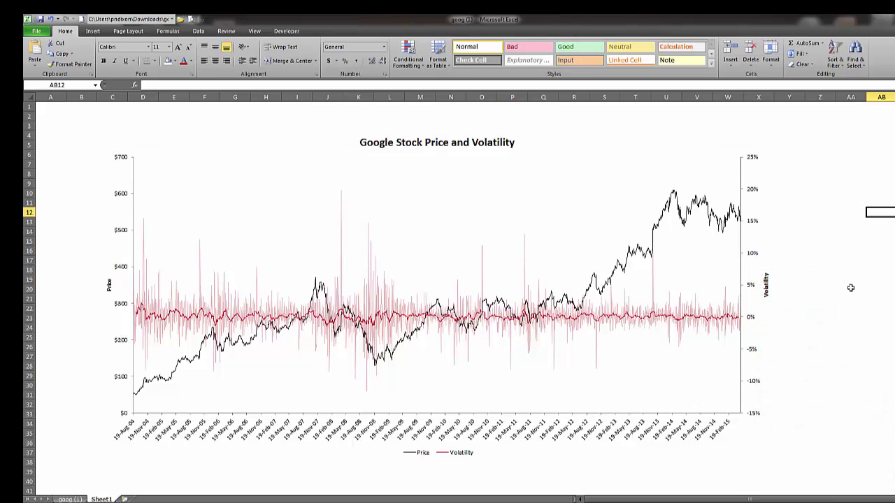
pyautogui.click(819, 385)
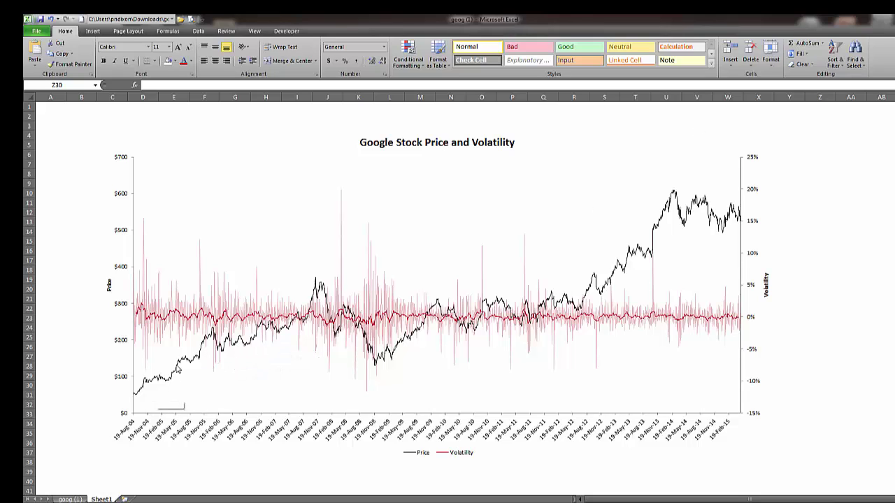
# Set the Price series line width to 1.5 pt, accept the complex formatting, and deselect the chart.
pyautogui.moveTo(676, 208)
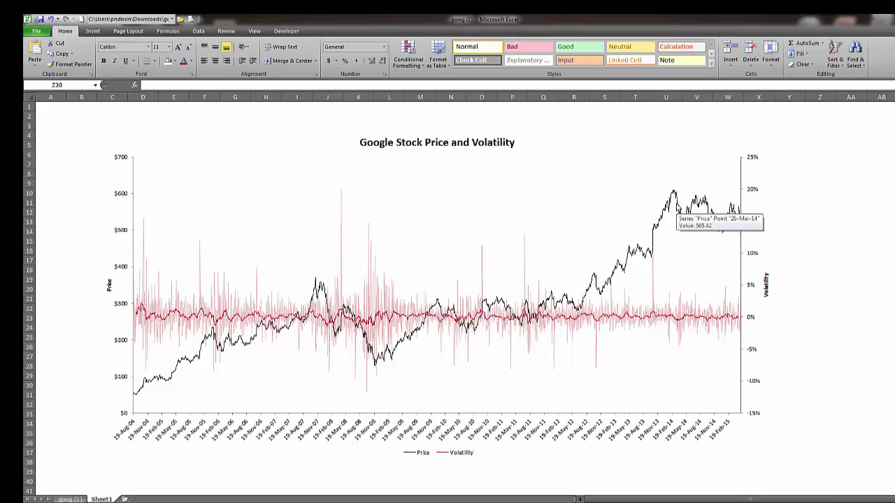
pyautogui.click(674, 199)
pyautogui.click(673, 200)
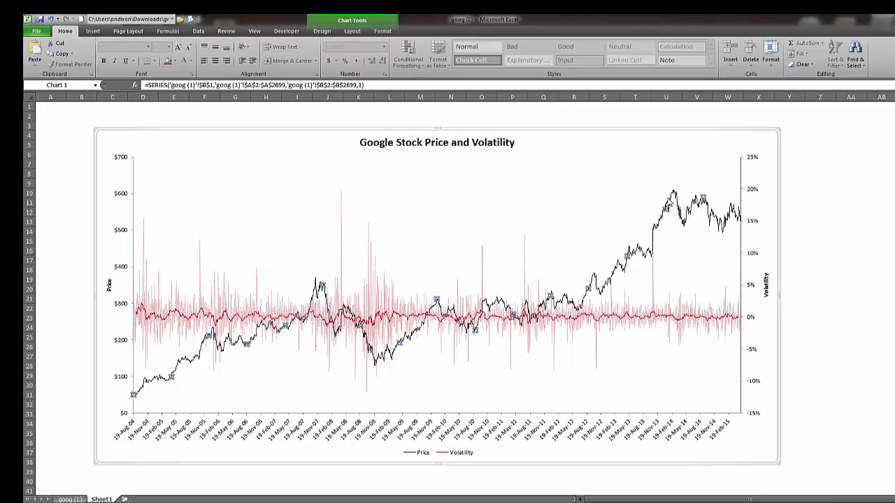
pyautogui.rightClick(669, 199)
pyautogui.press('Return')
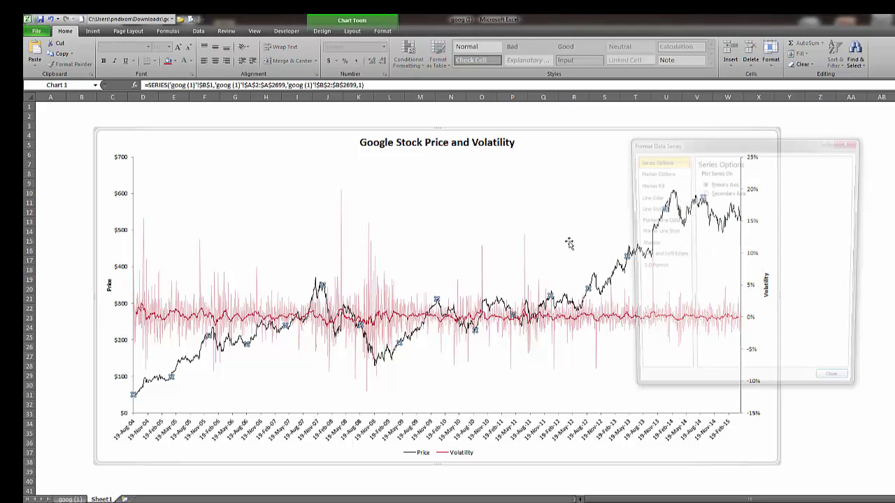
pyautogui.click(655, 209)
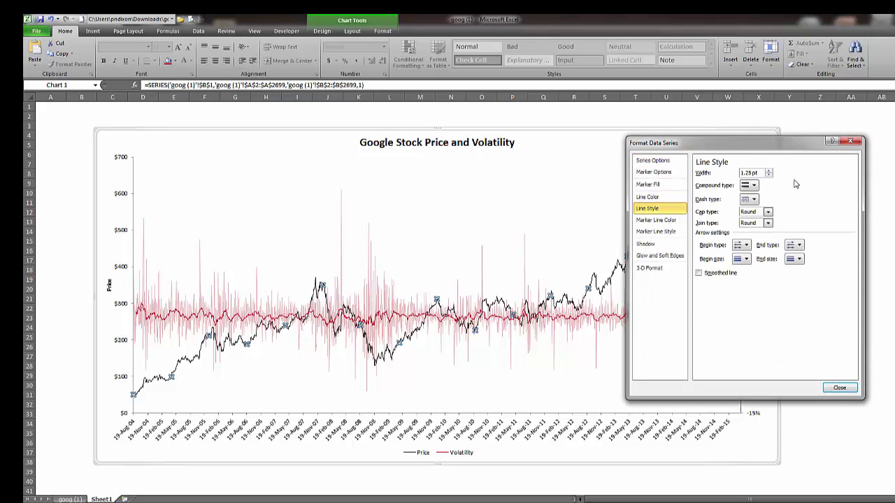
pyautogui.click(768, 172)
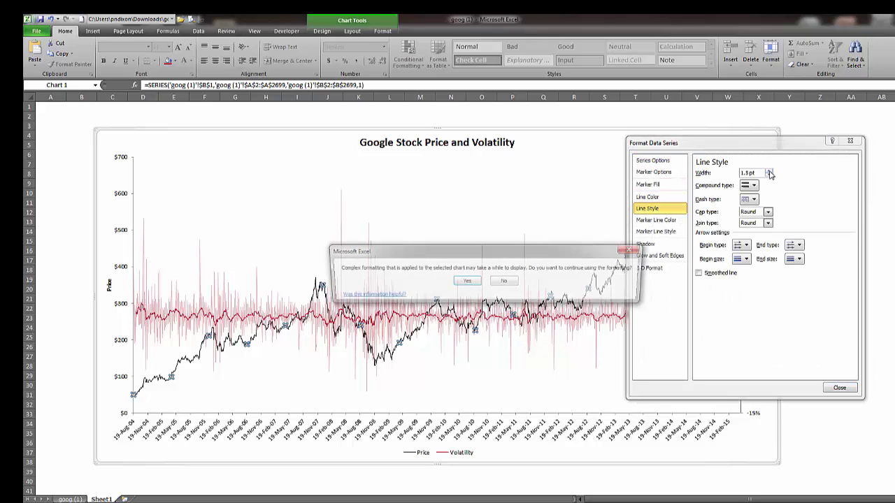
pyautogui.click(466, 282)
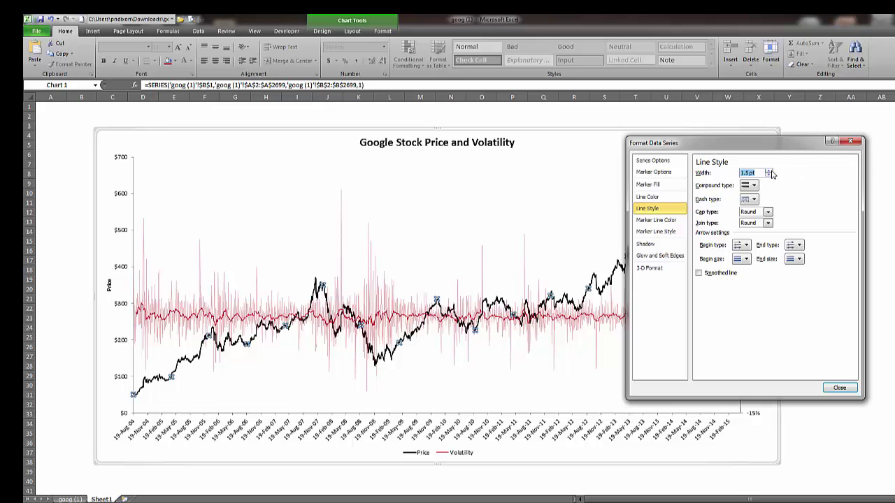
pyautogui.click(838, 388)
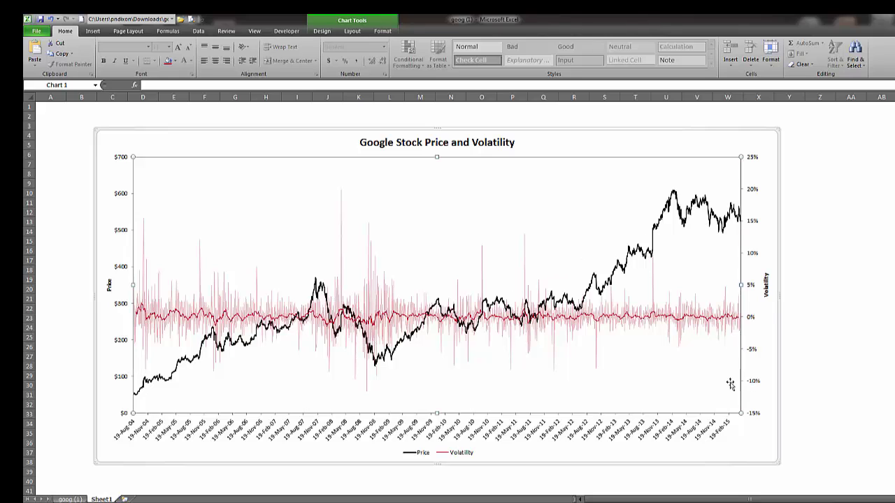
pyautogui.click(846, 385)
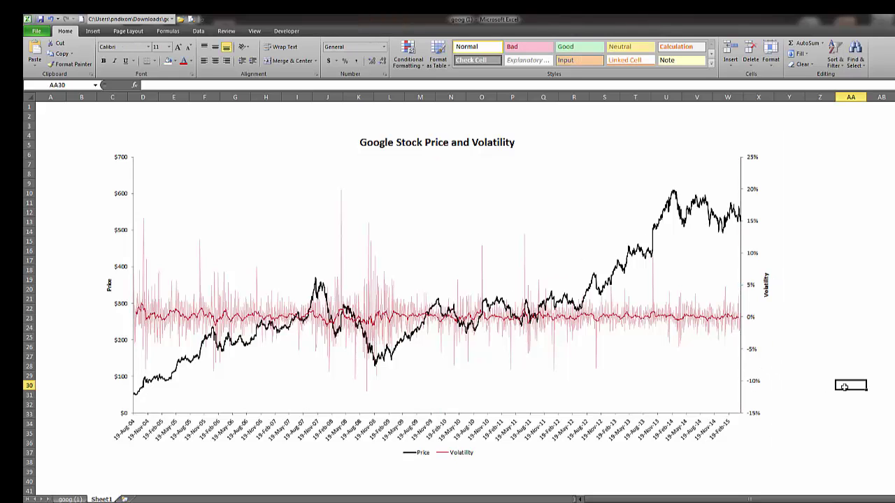